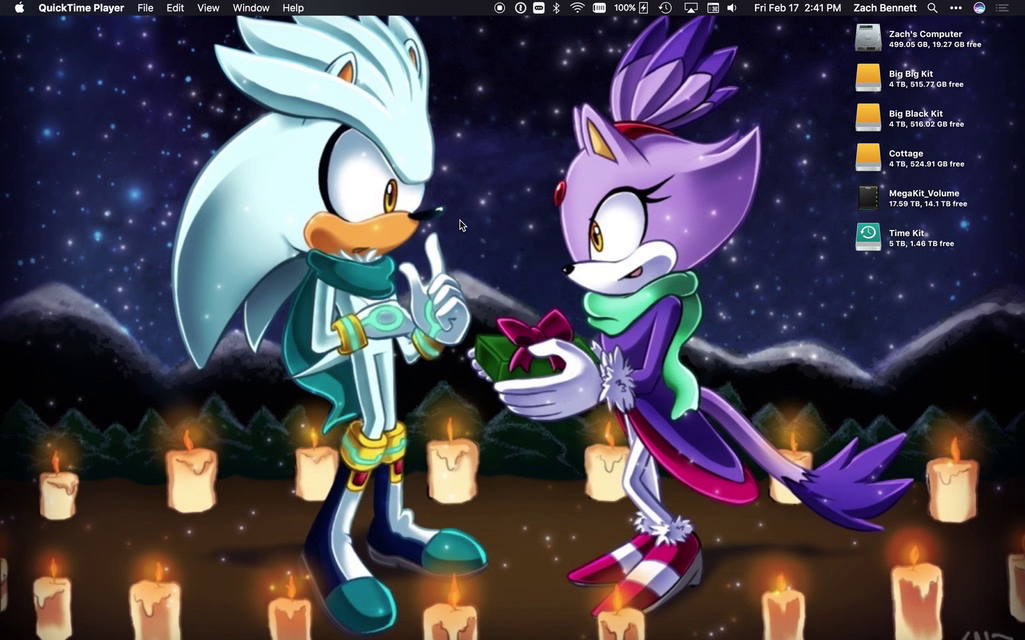
- Switch to the Space where full-screen Safari shows the ILGRadio home page
click(459, 220)
key(ctrl+Right)
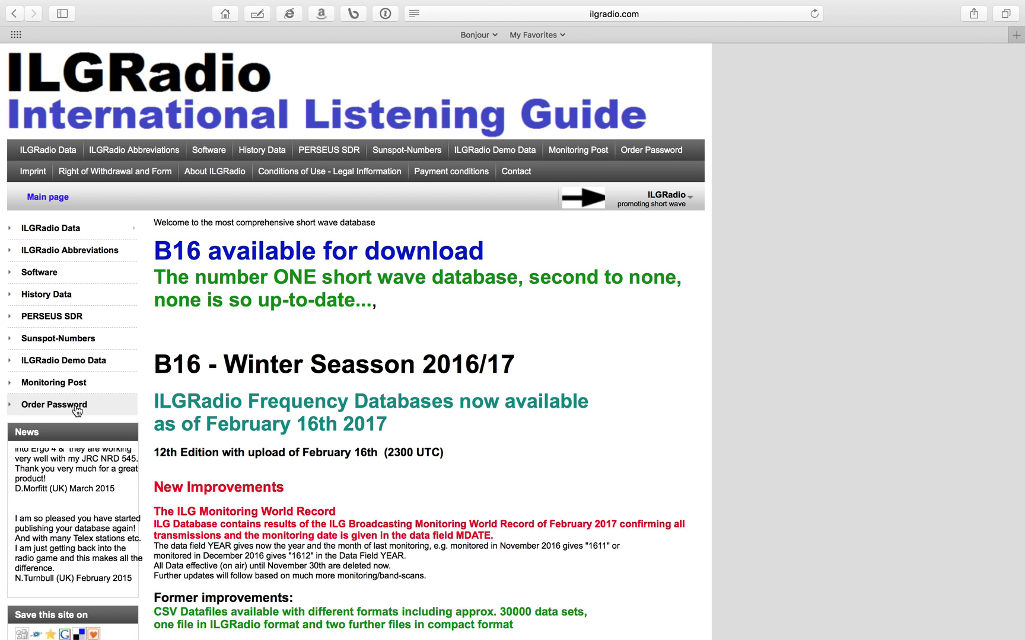
- Open ILGRadio's Order Password page and review the 1x Year password offer for 17.00 EUR
click(76, 406)
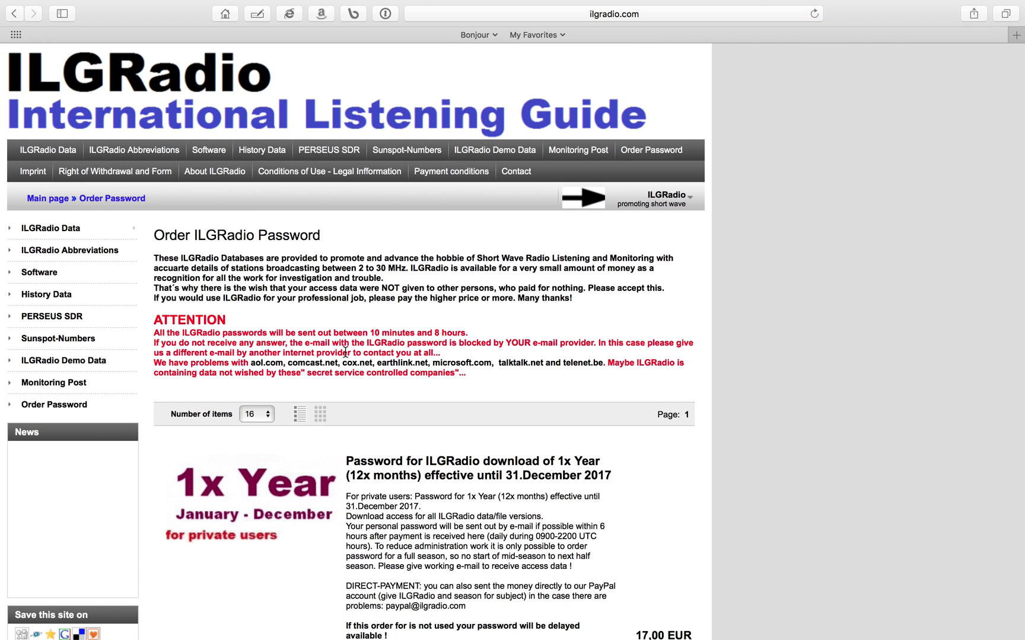
scroll(376, 524, down, 2)
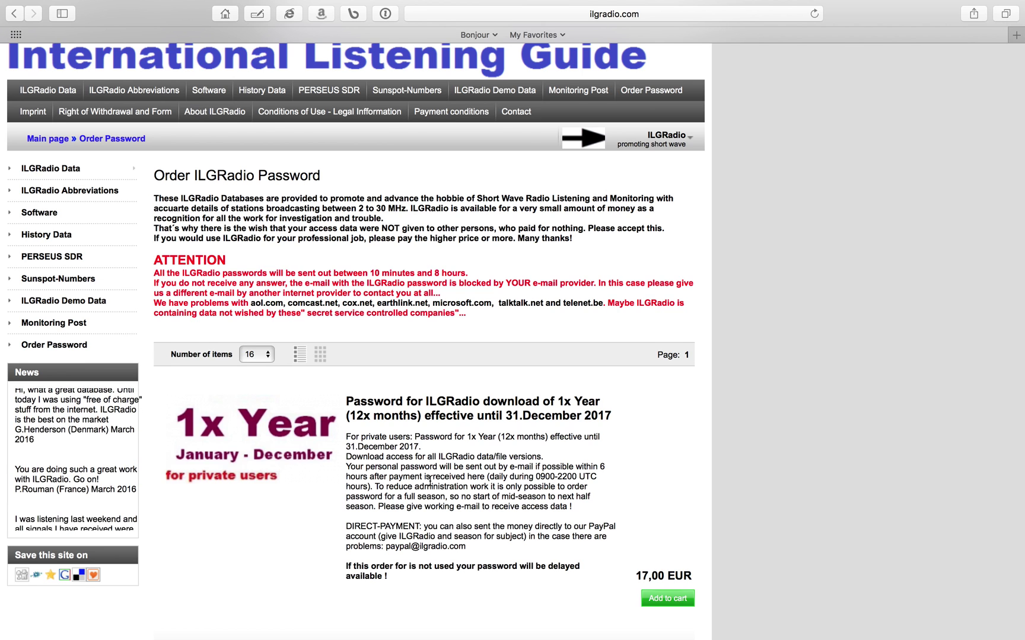
scroll(430, 481, up, 2)
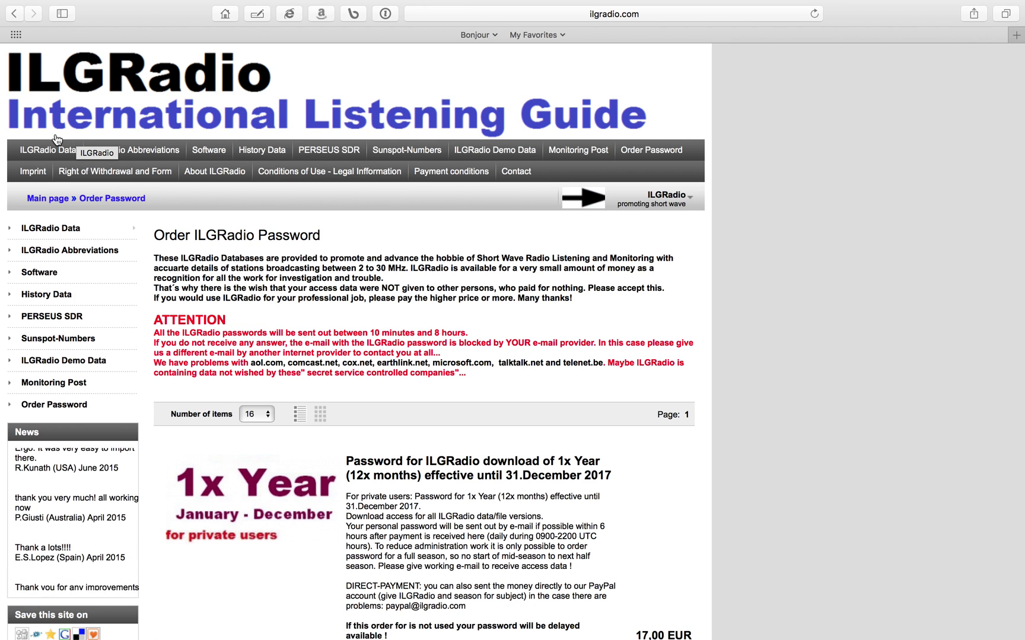
mouse_move(39, 155)
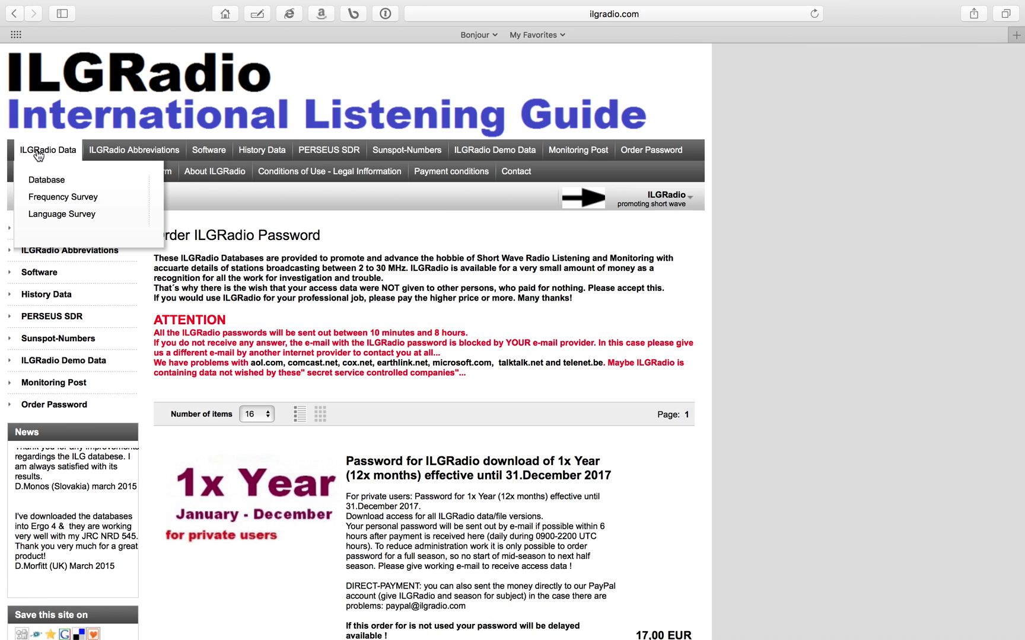
- Open the ILGRadio Database page and the Ham Radio Deluxe Text Format product's download link
click(53, 181)
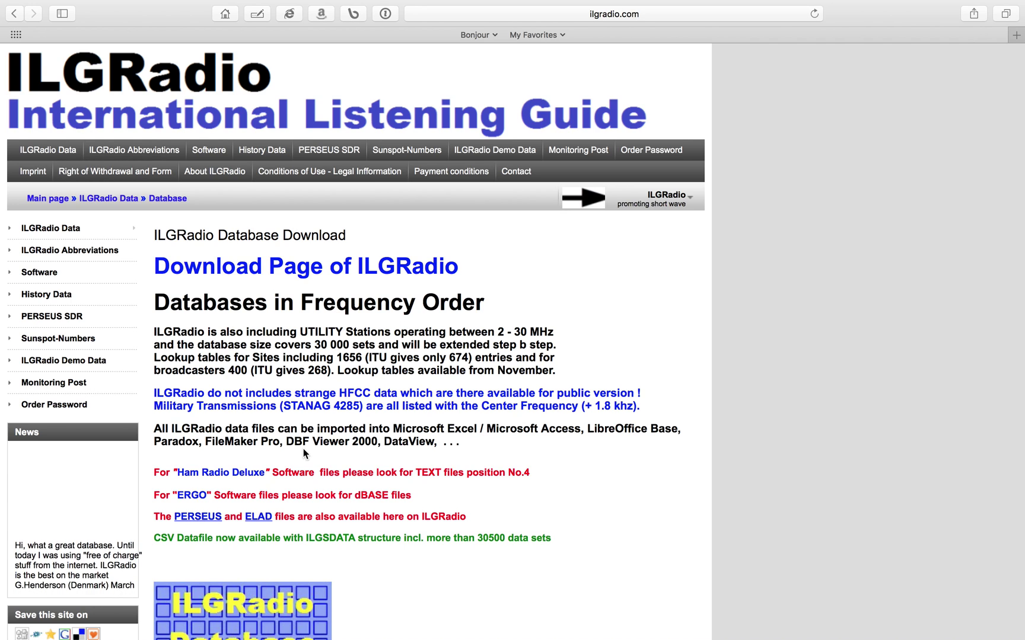
scroll(422, 383, down, 15)
scroll(422, 384, down, 10)
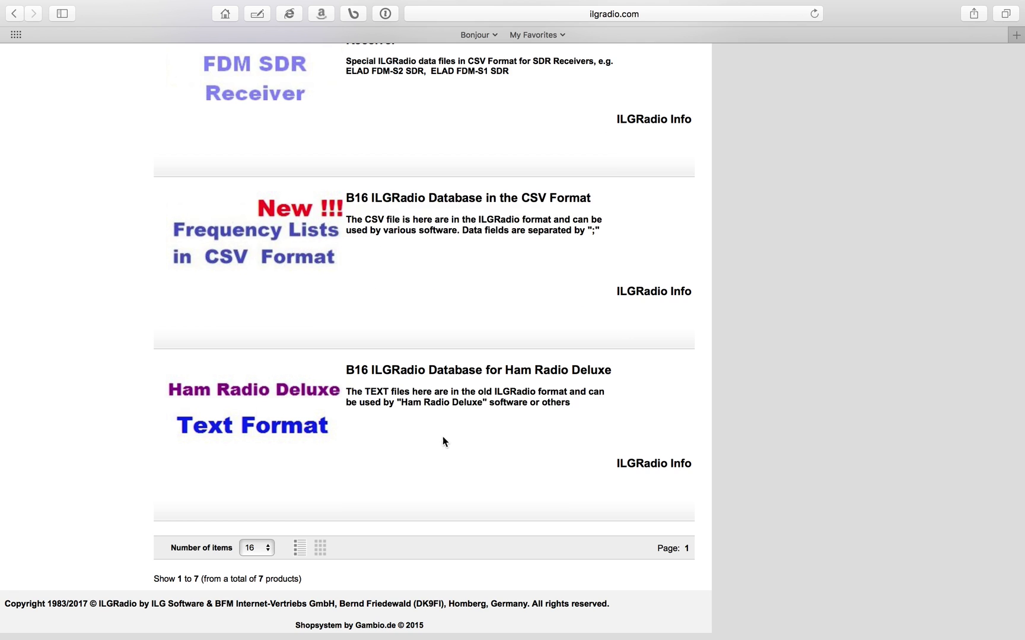
click(240, 423)
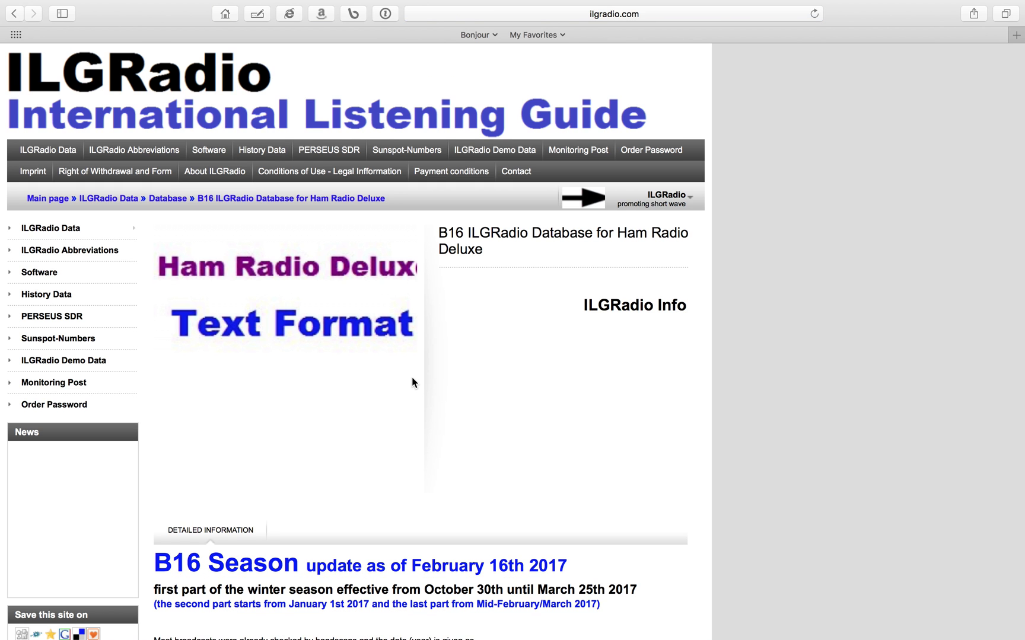
scroll(325, 439, down, 5)
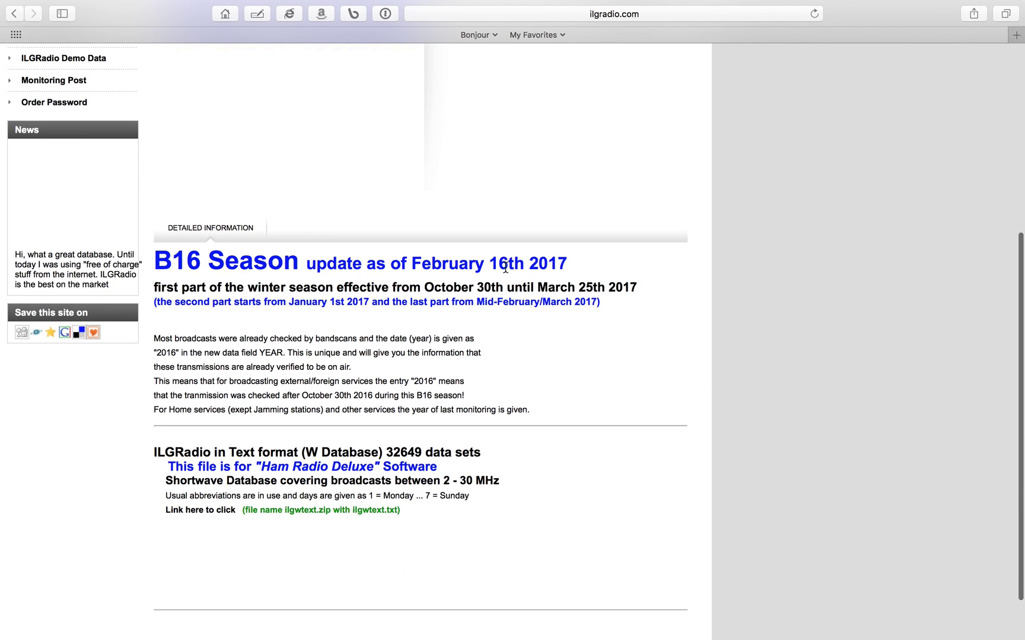
scroll(319, 351, down, 2)
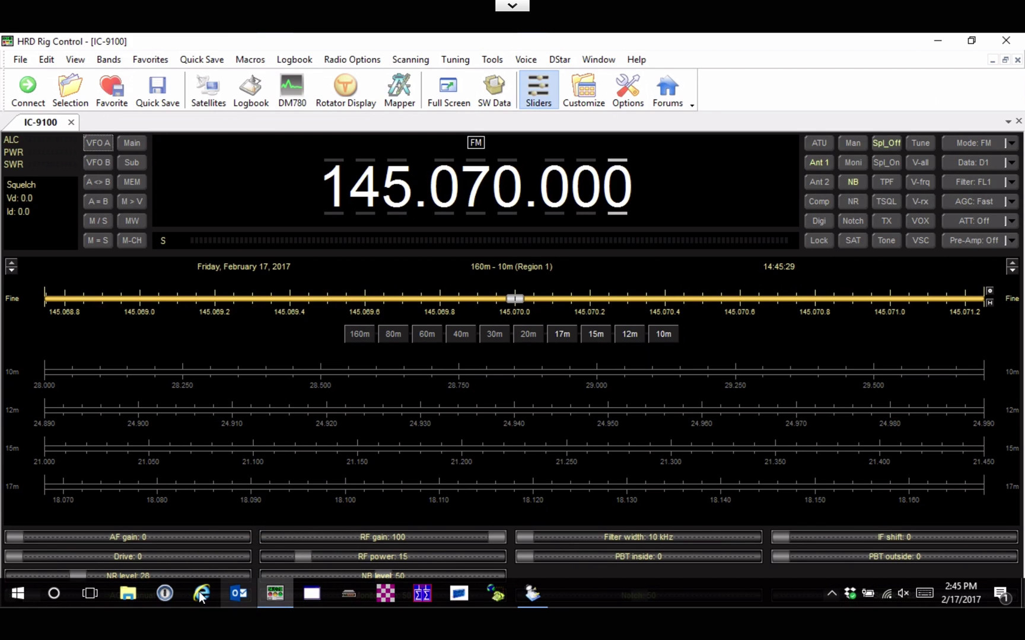
- Open File Explorer and check the Downloads folder, which turns out empty
click(127, 590)
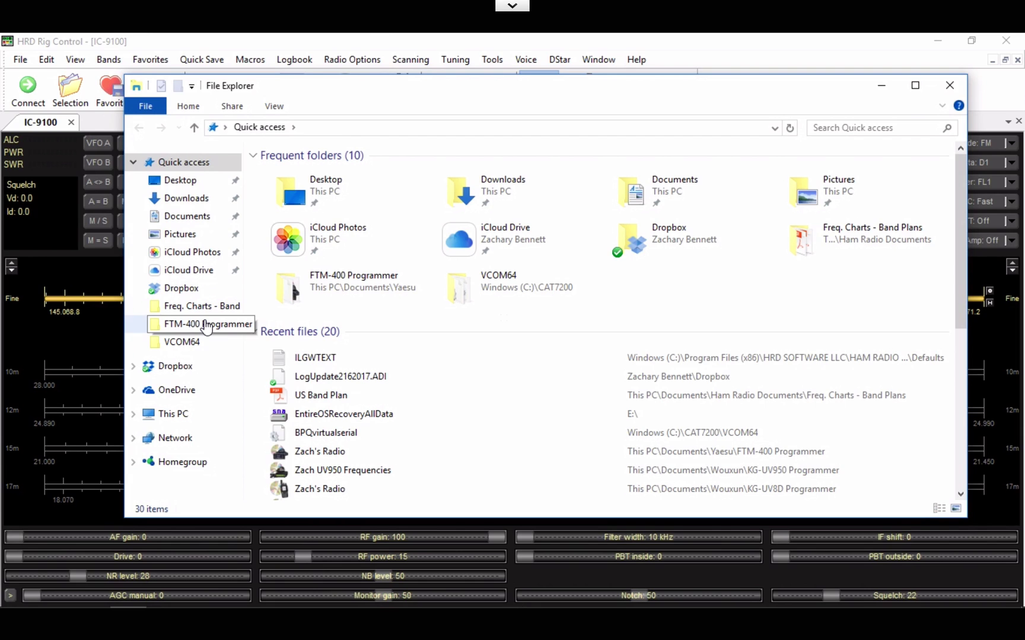
click(208, 200)
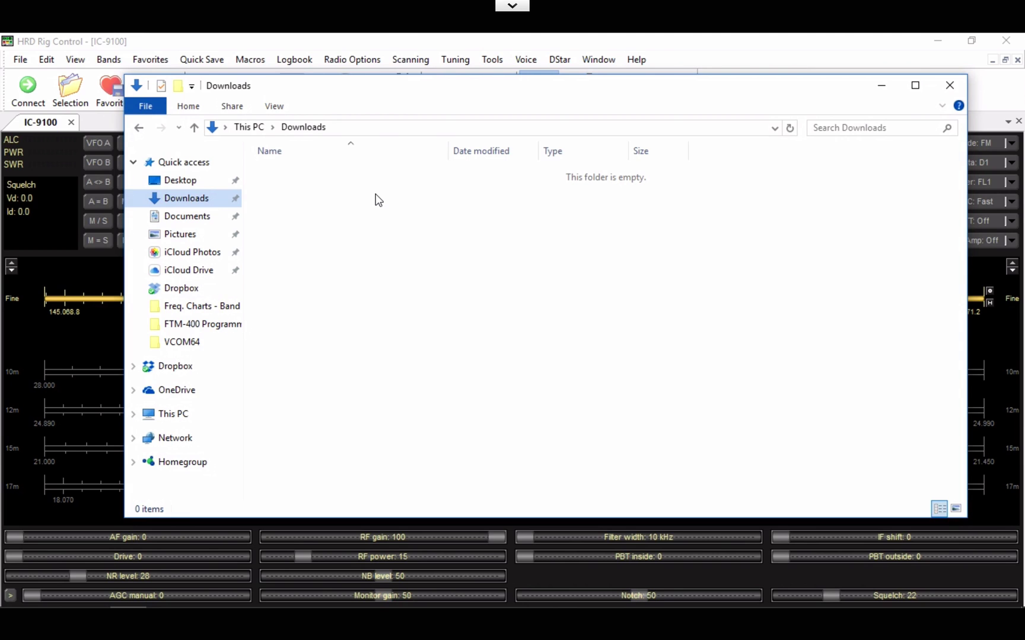
right_click(332, 192)
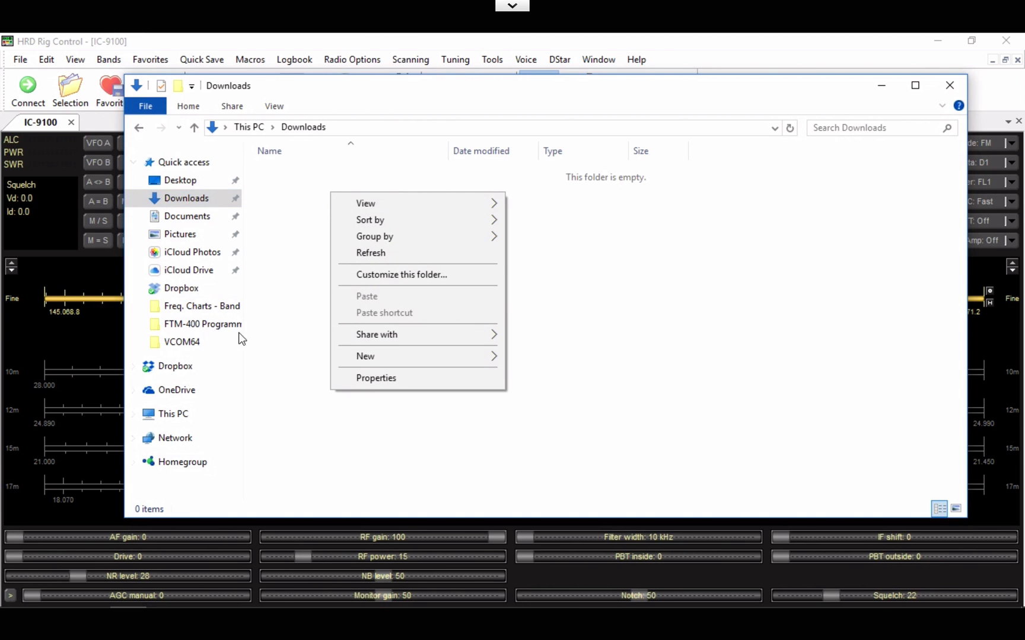
click(302, 368)
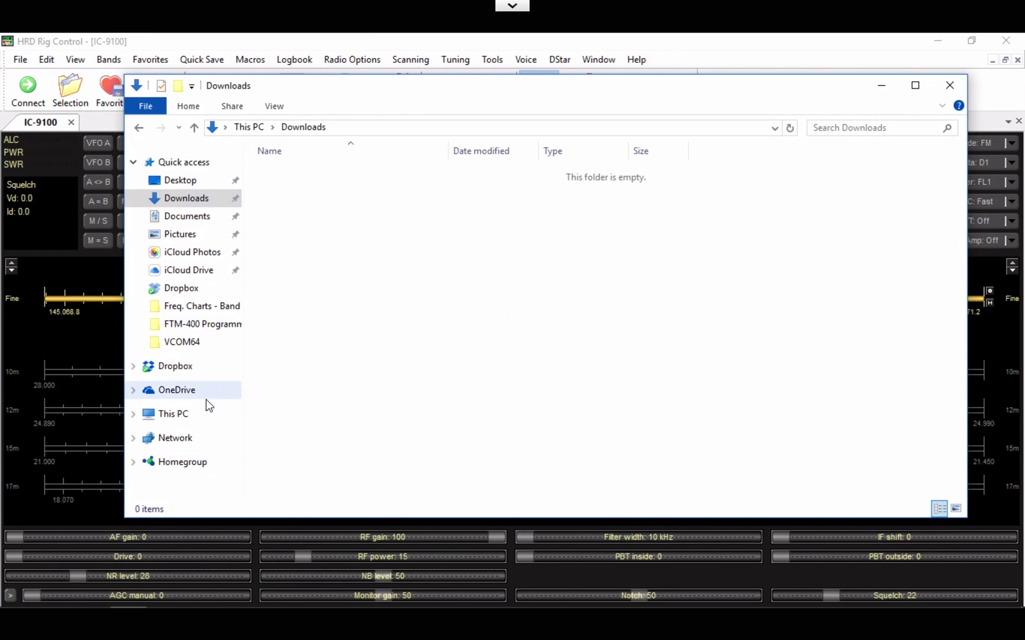
- Browse C: to HRD SOFTWARE LLC > HAM RADIO DELUXE > Defaults, confirm ILGWTEXT, and close
click(188, 421)
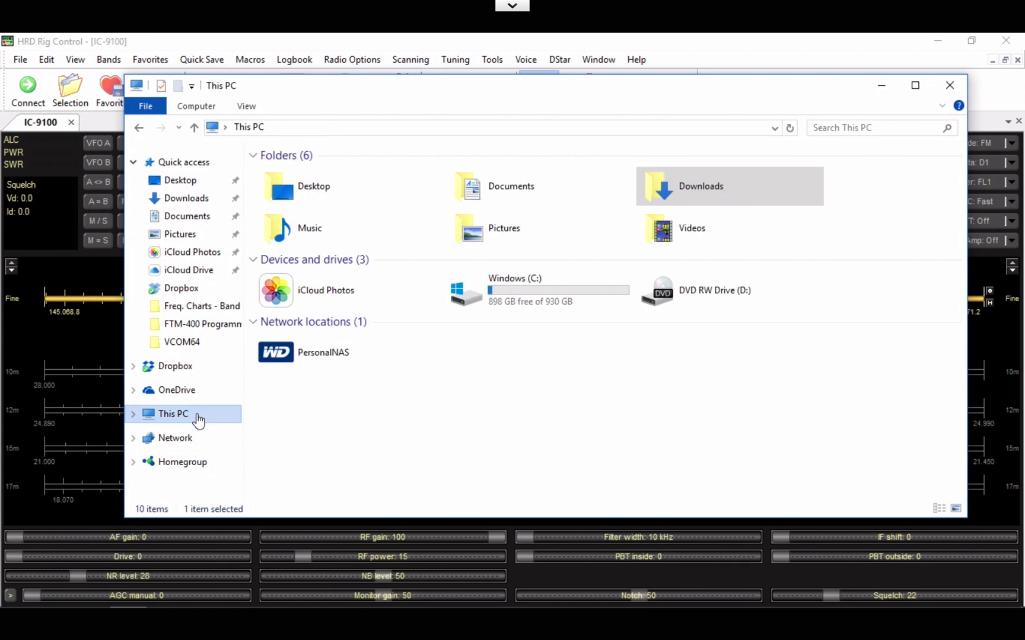
double_click(547, 289)
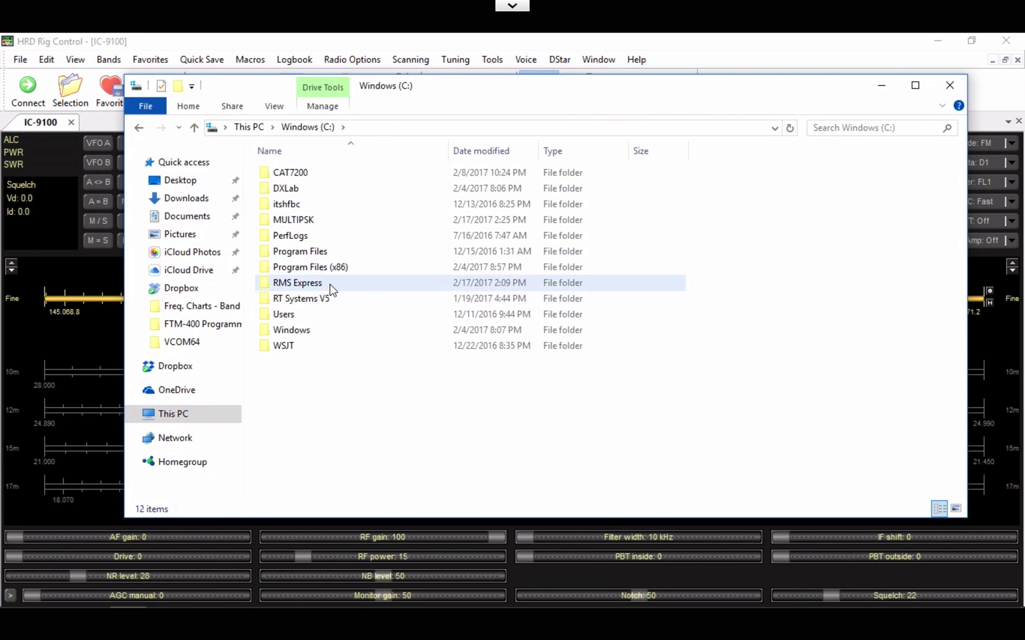
double_click(329, 269)
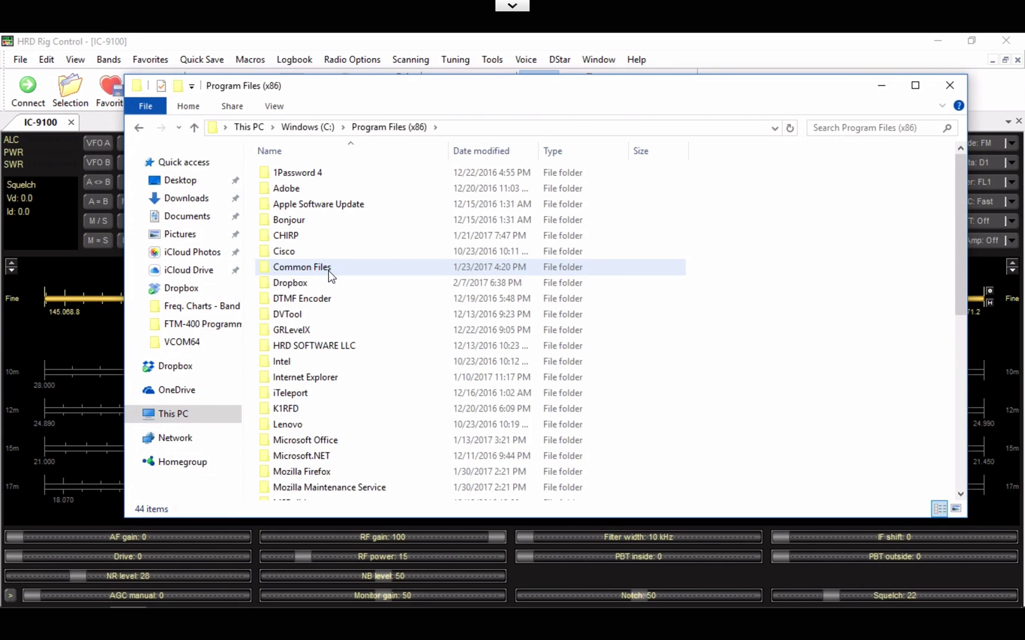
double_click(339, 346)
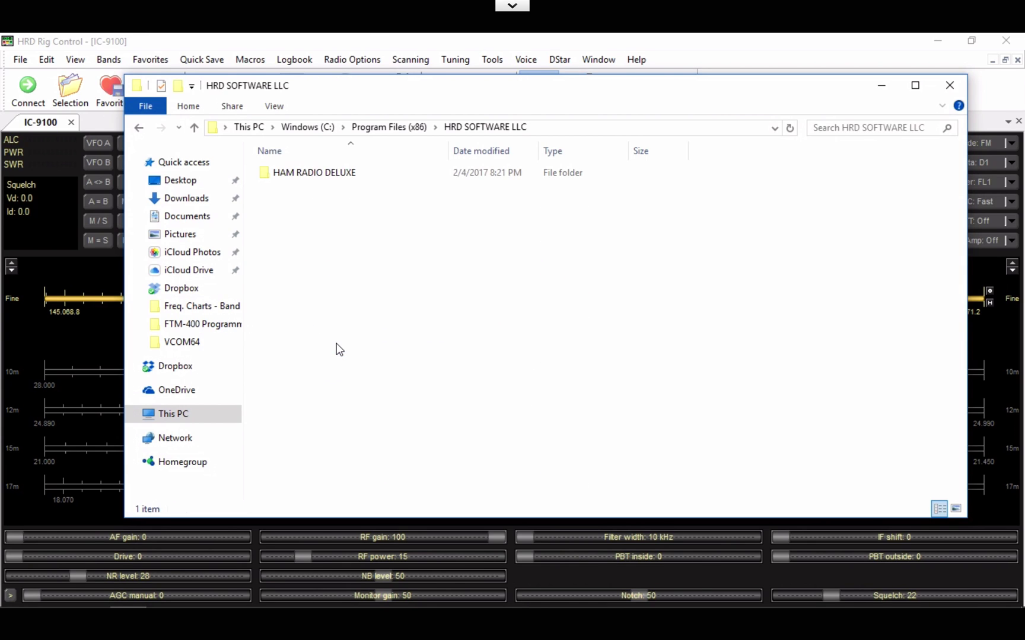
double_click(328, 178)
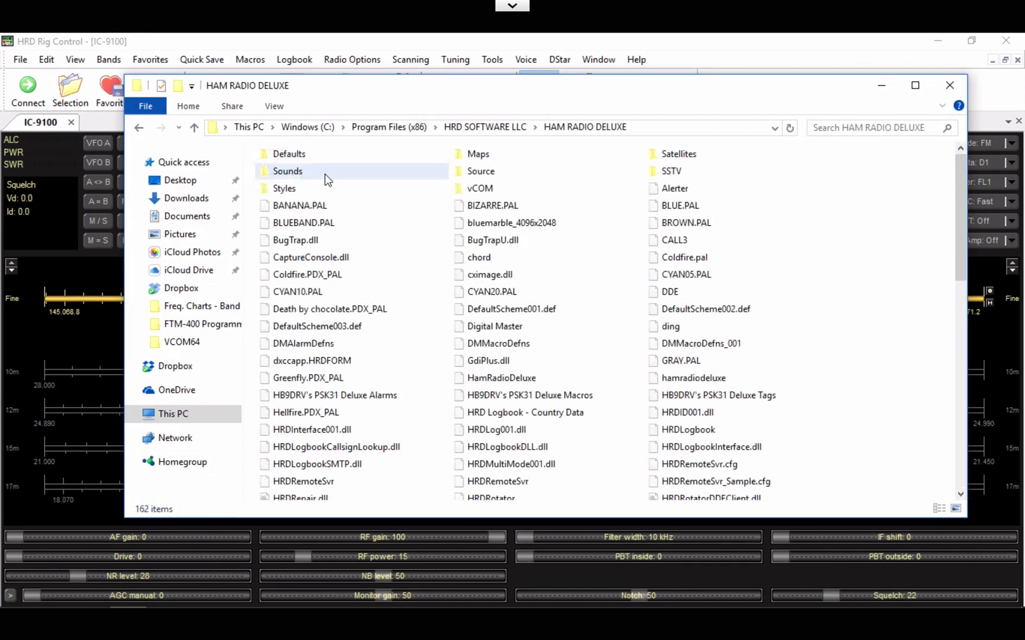
double_click(296, 153)
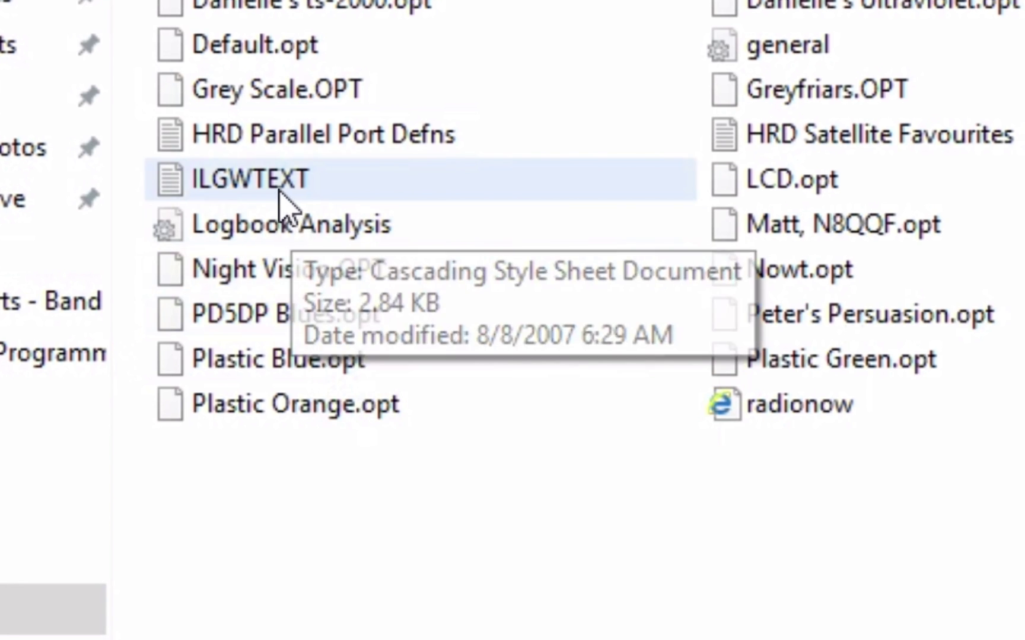
click(280, 193)
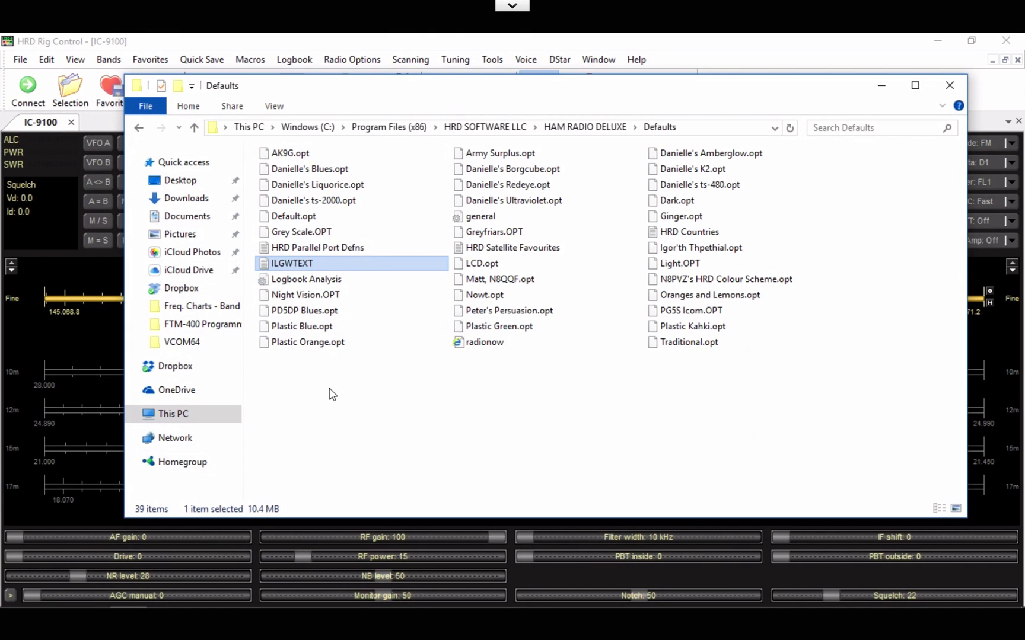
click(461, 634)
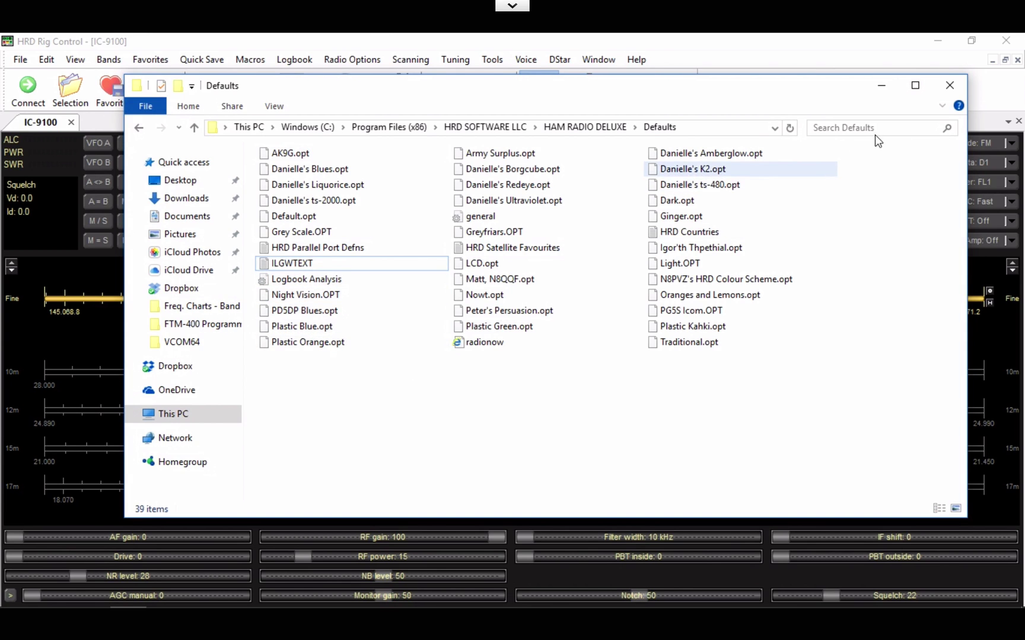
click(950, 86)
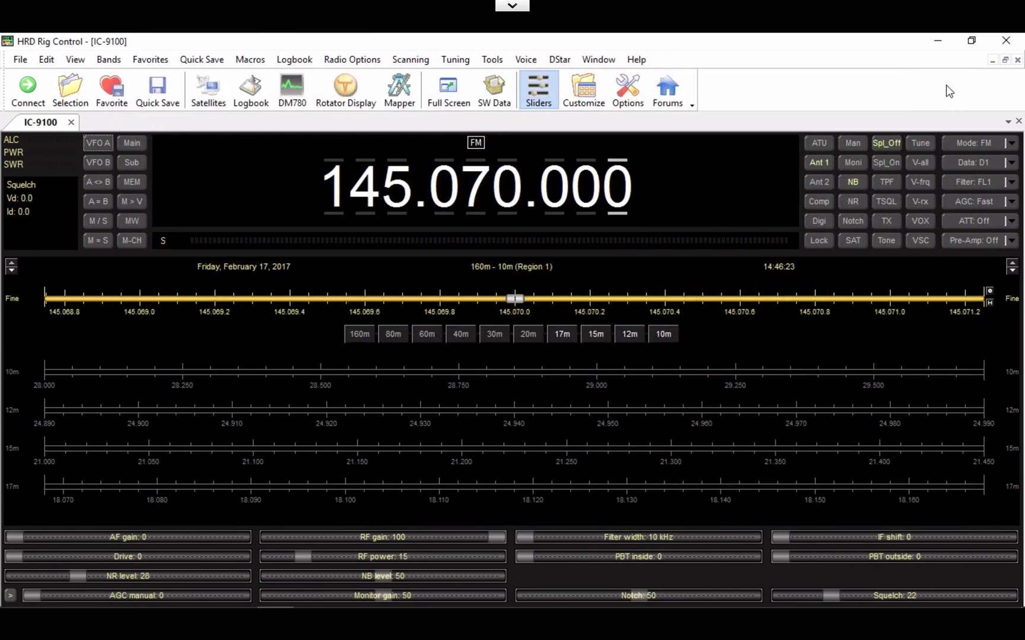
- Open the SW Data Shortwave Database options and its Load ILGRadio Database file chooser
click(490, 90)
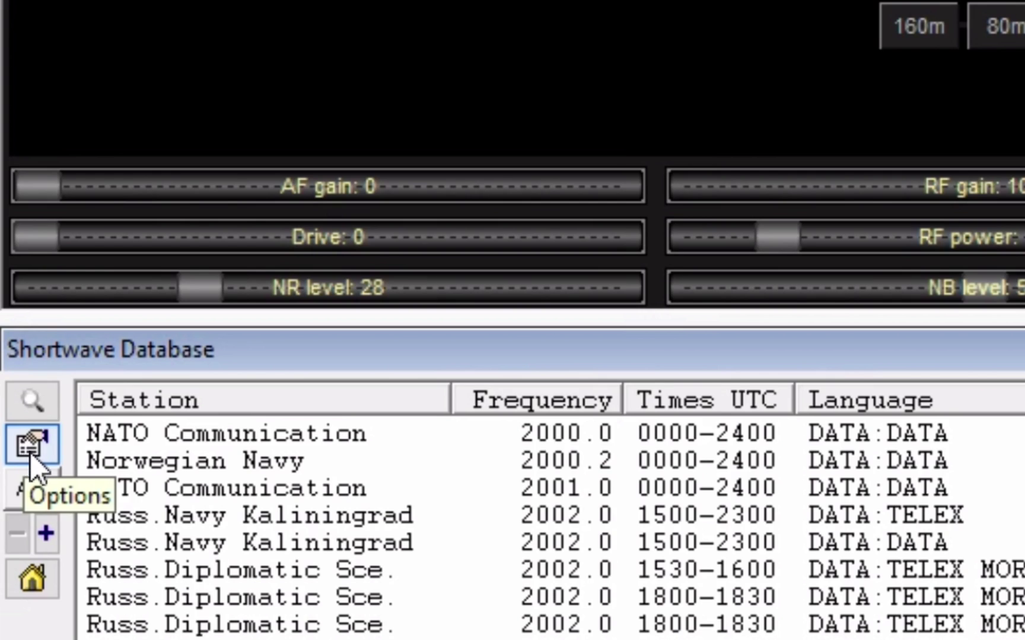
click(32, 445)
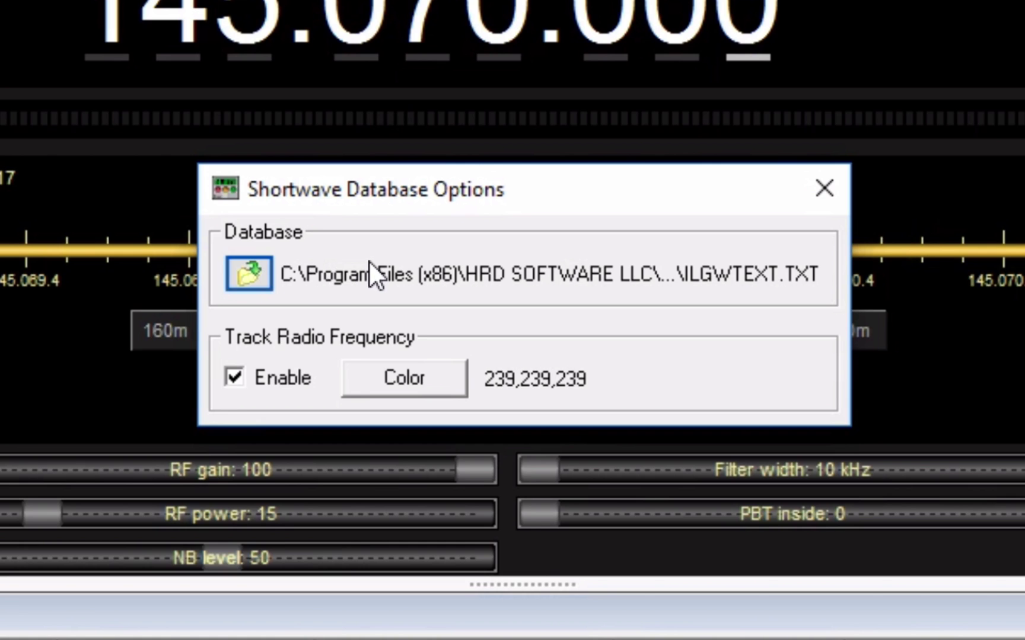
click(245, 270)
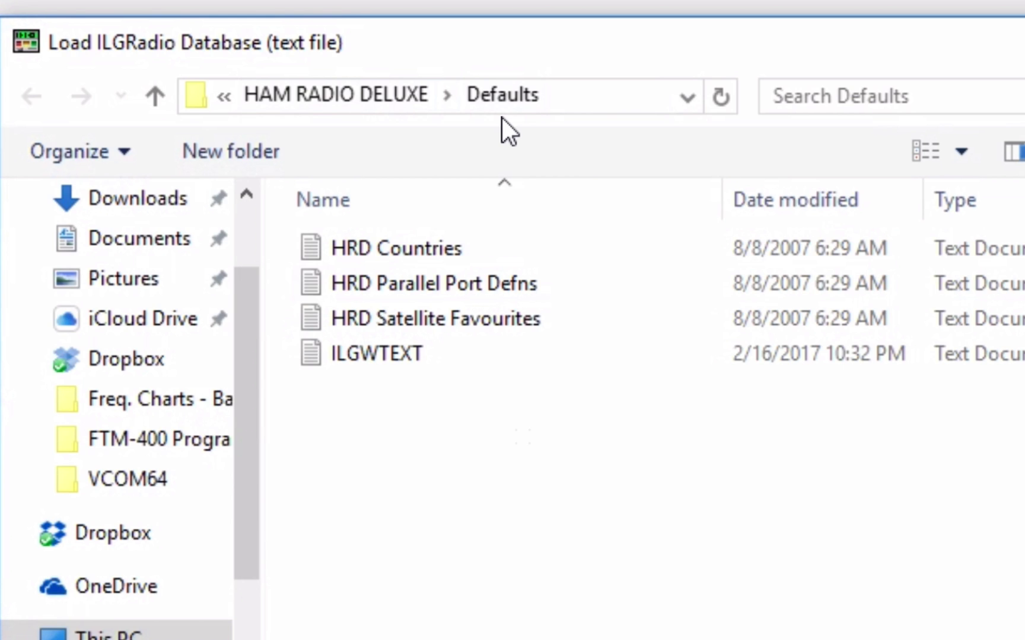
- Select ILGWTEXT in the Defaults folder as the database file
click(411, 357)
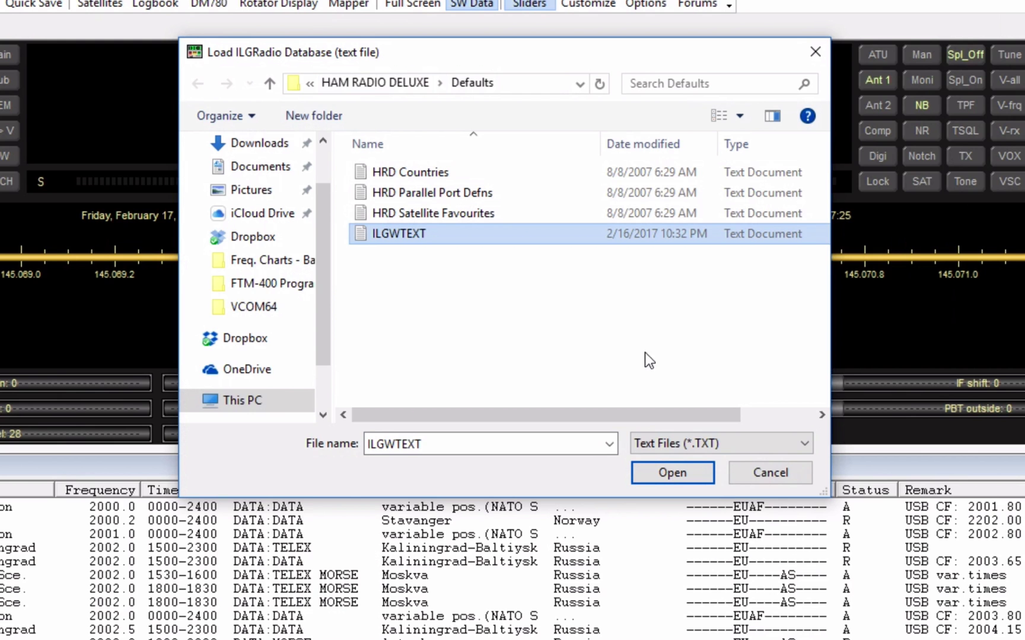
- Load ILGWTEXT.TXT so its path appears in the Shortwave Database Options
click(767, 471)
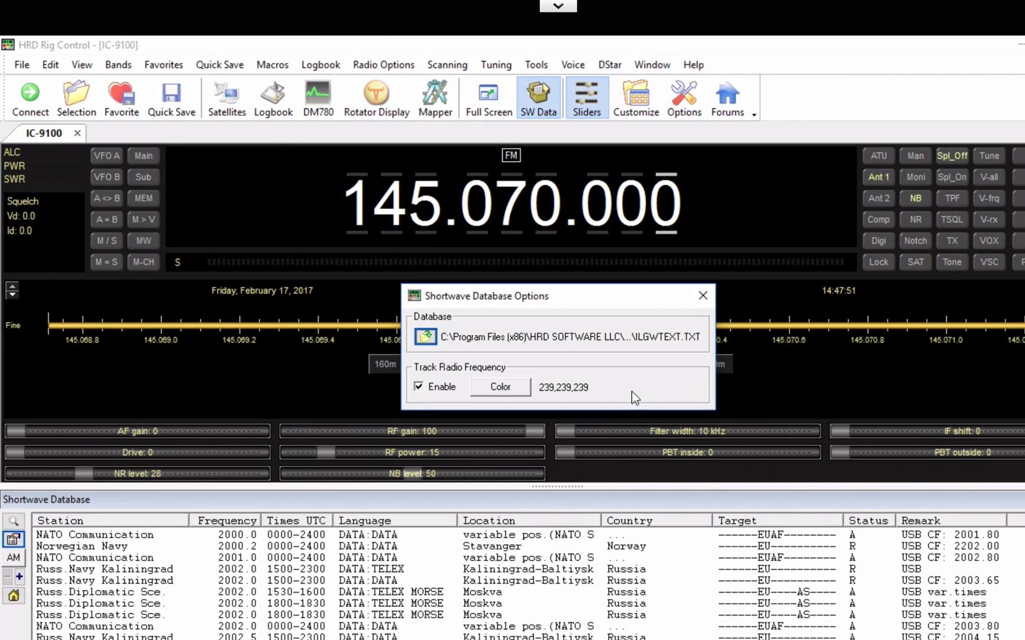
- Close the Shortwave Database Options to see ILGRadio stations listed from 2000.0 kHz
click(705, 294)
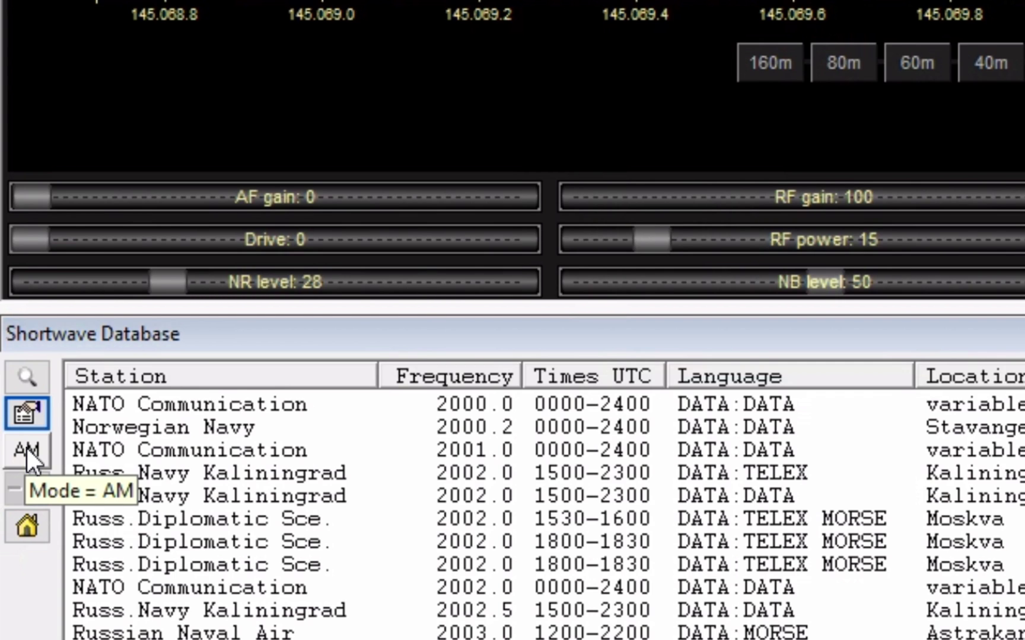
- Apply a station filter with Lang set to English and Time enabled at 19:30
click(25, 378)
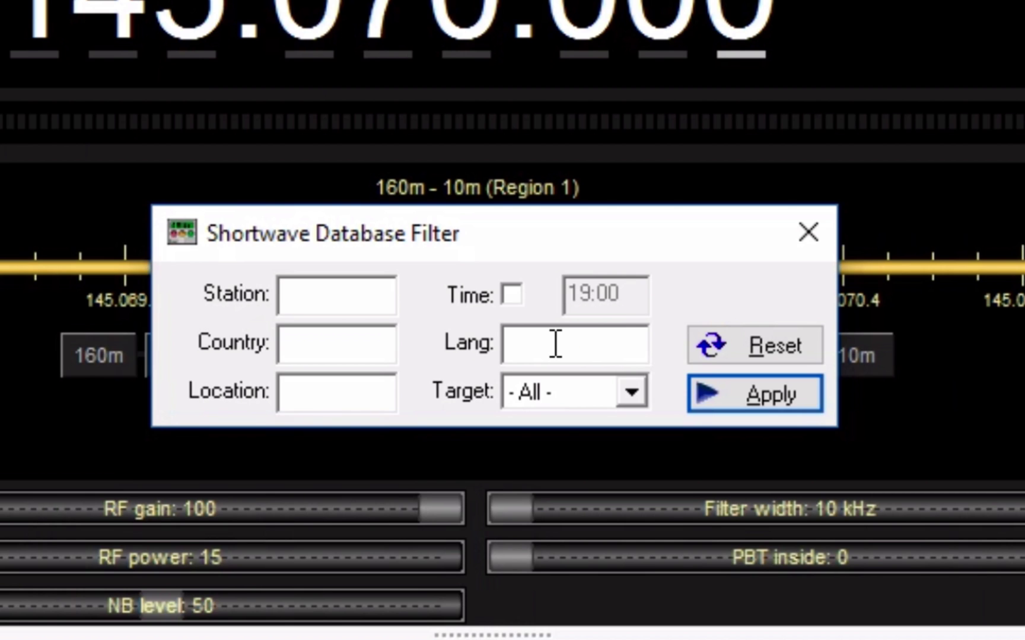
click(556, 344)
text(English)
click(512, 295)
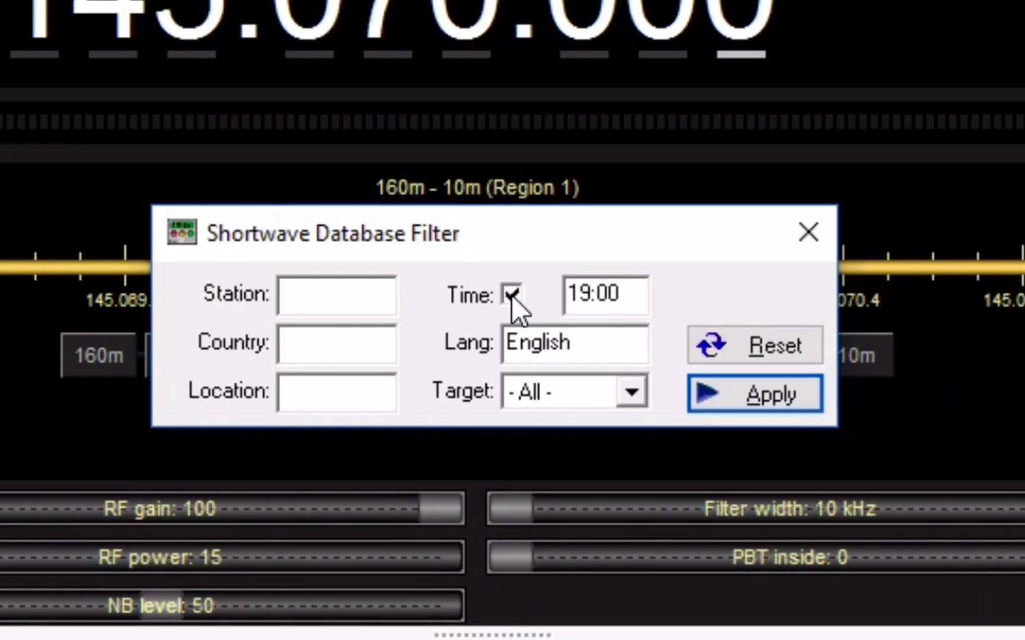
click(632, 295)
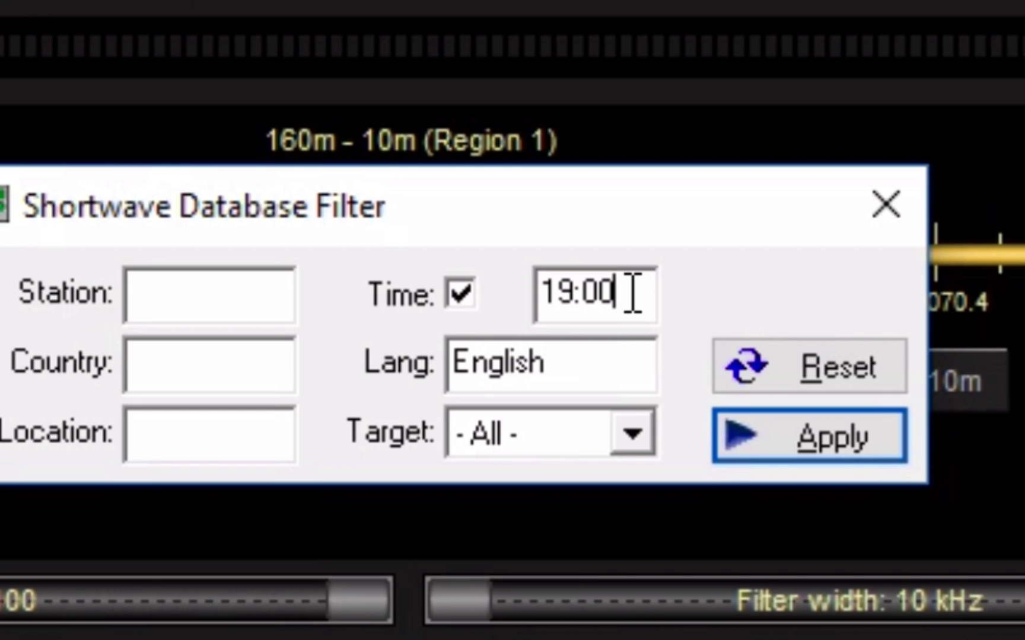
key(Left)
key(Left)
text(30)
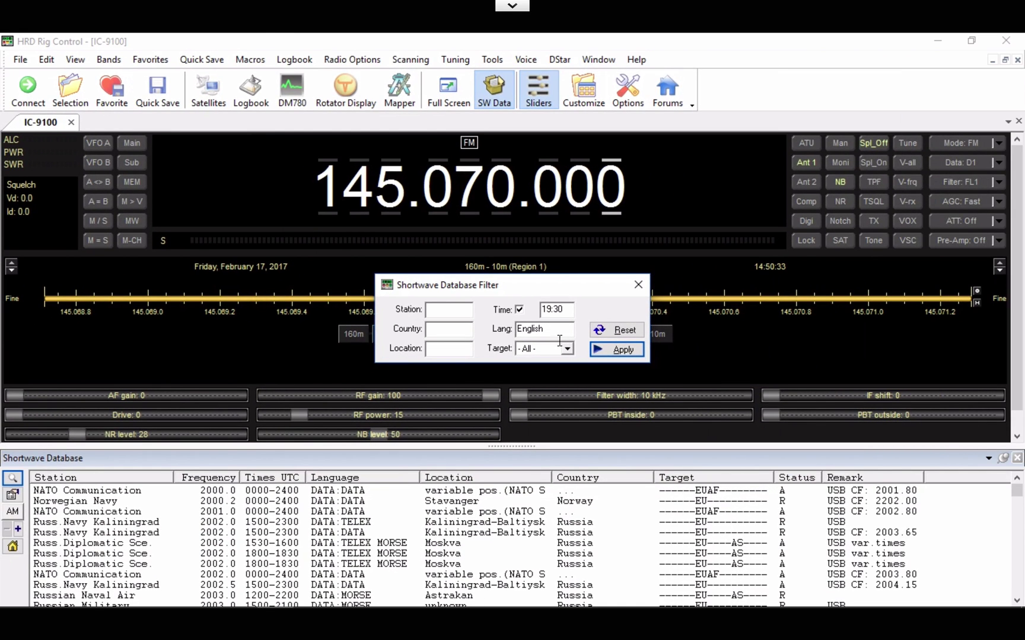
click(611, 349)
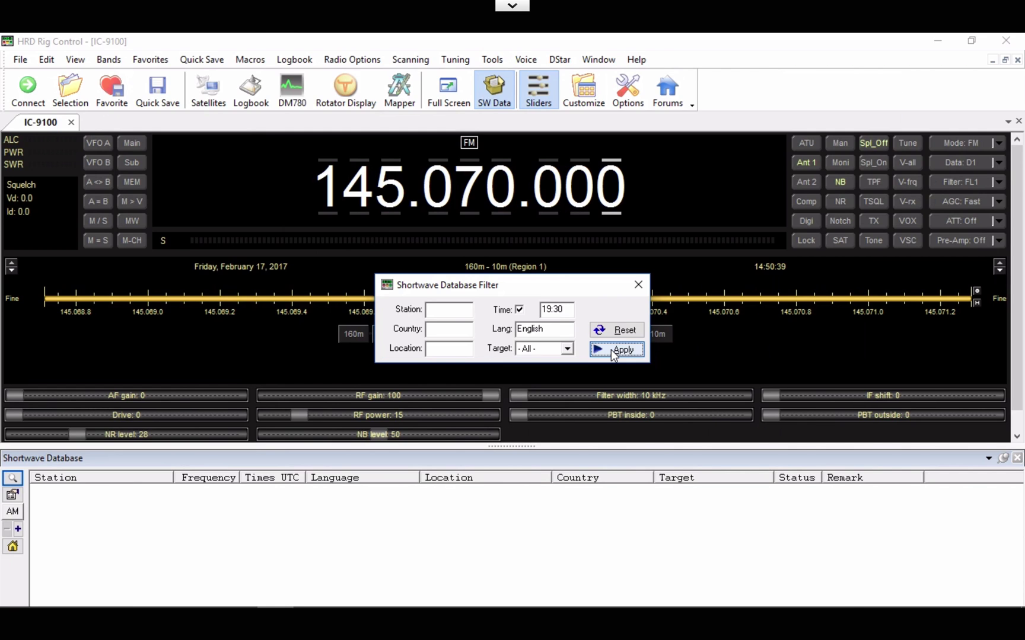
- Re-apply the filter, tune to R.Symban at 2368.5 kHz and switch to AM
click(614, 352)
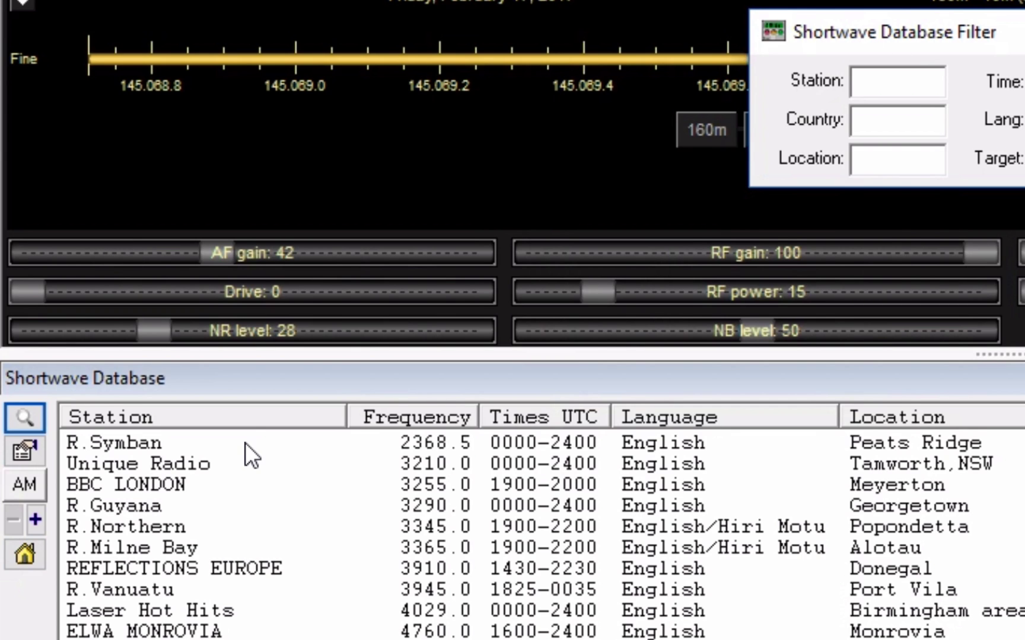
click(245, 443)
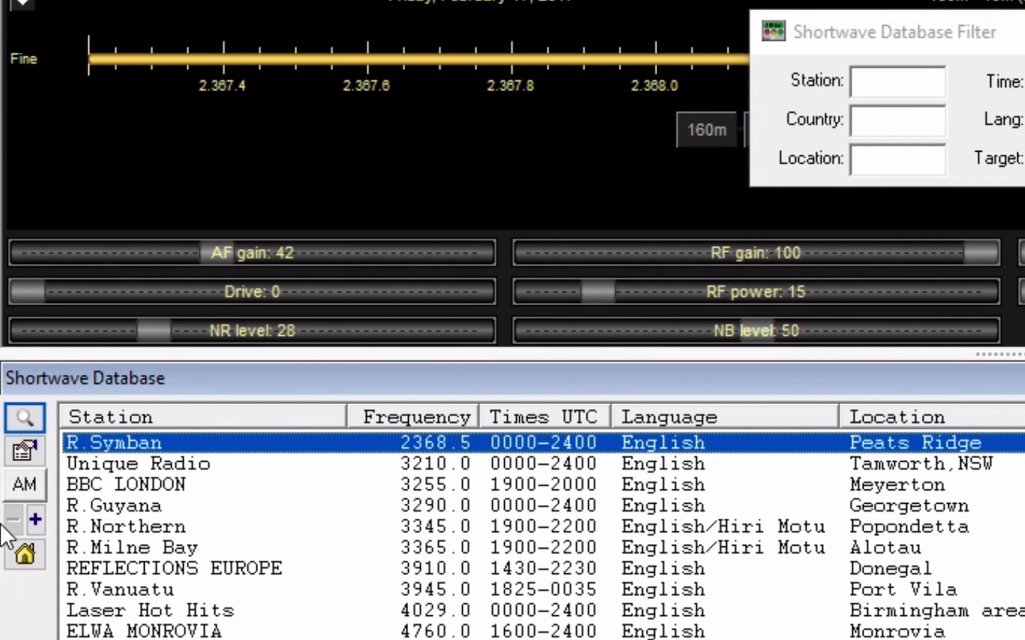
click(28, 485)
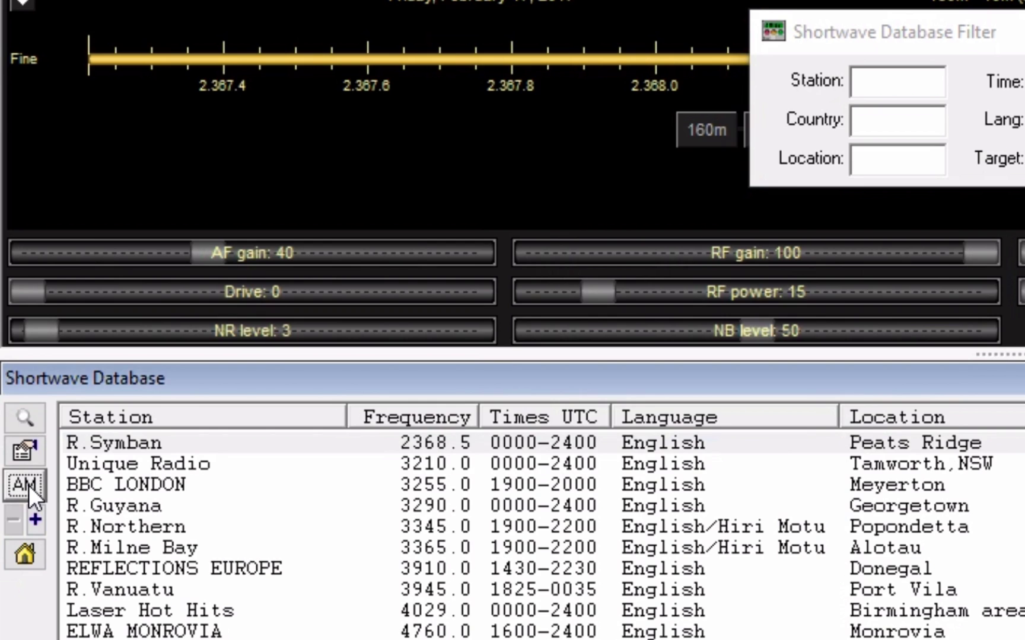
- Step from R.Symban through R.Northern, Laser Hot Hits and CFVP Calgary down to CKZU Vancouver
click(221, 441)
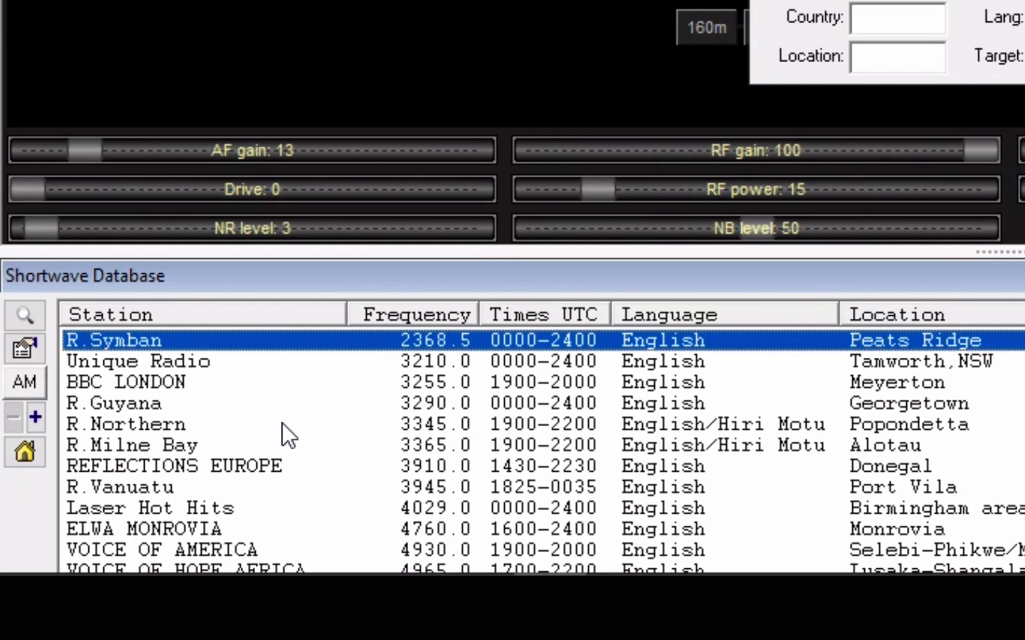
key(Down)
key(Down)
key(Down)
key(Down)
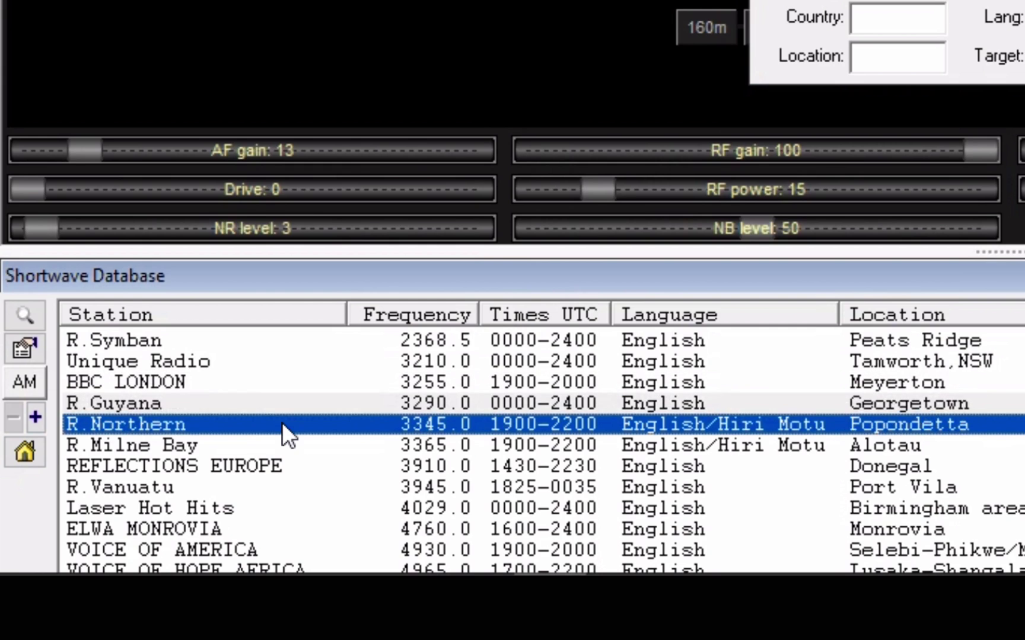
key(Down)
key(Down)
key(Down)
key(Down)
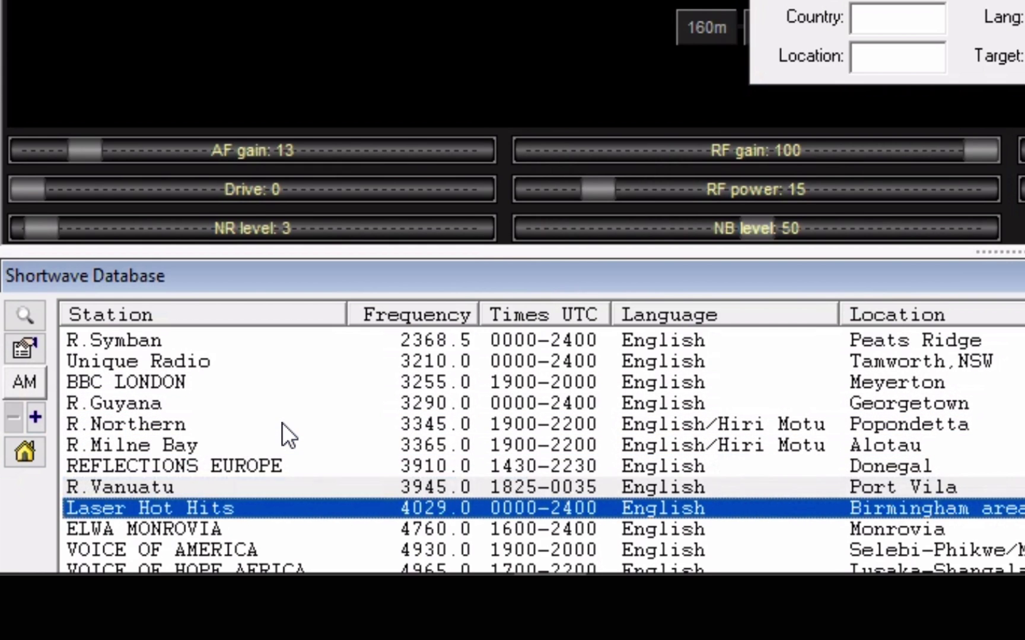
key(Down)
key(Down)
key(Down)
key(Down)
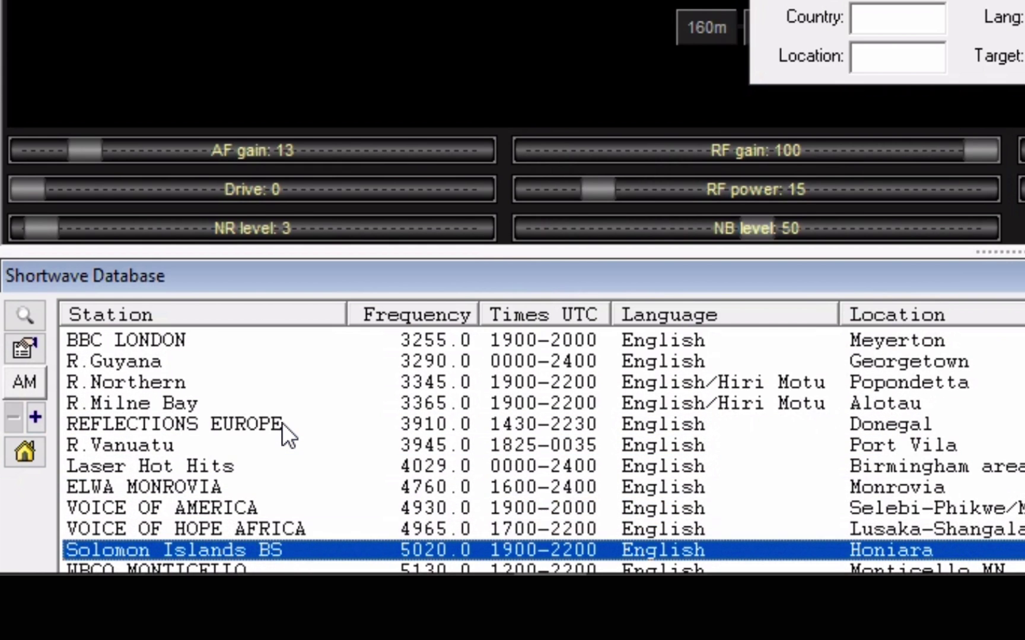
key(Down)
key(Down)
key(Down)
key(Down)
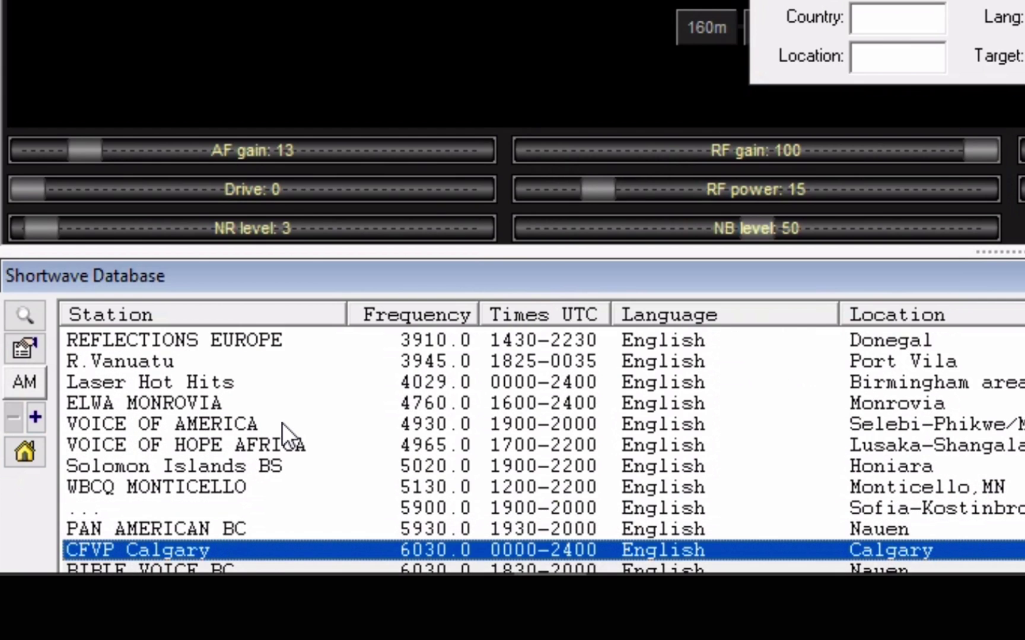
key(Down)
key(Down)
key(Down)
key(Down)
key(Down)
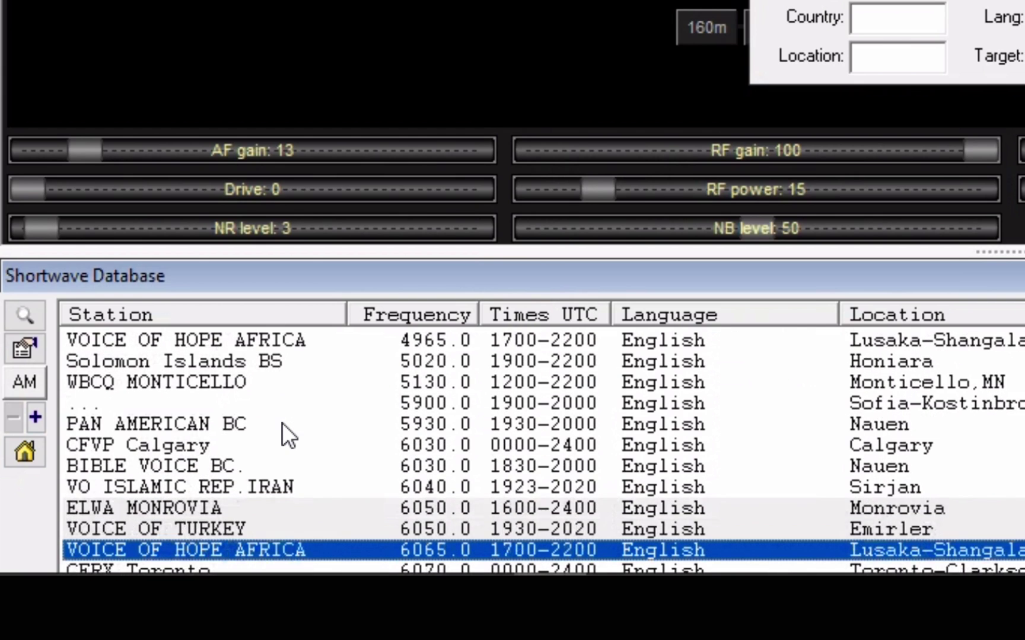
key(Down)
key(Down)
key(Down)
key(Down)
key(Down)
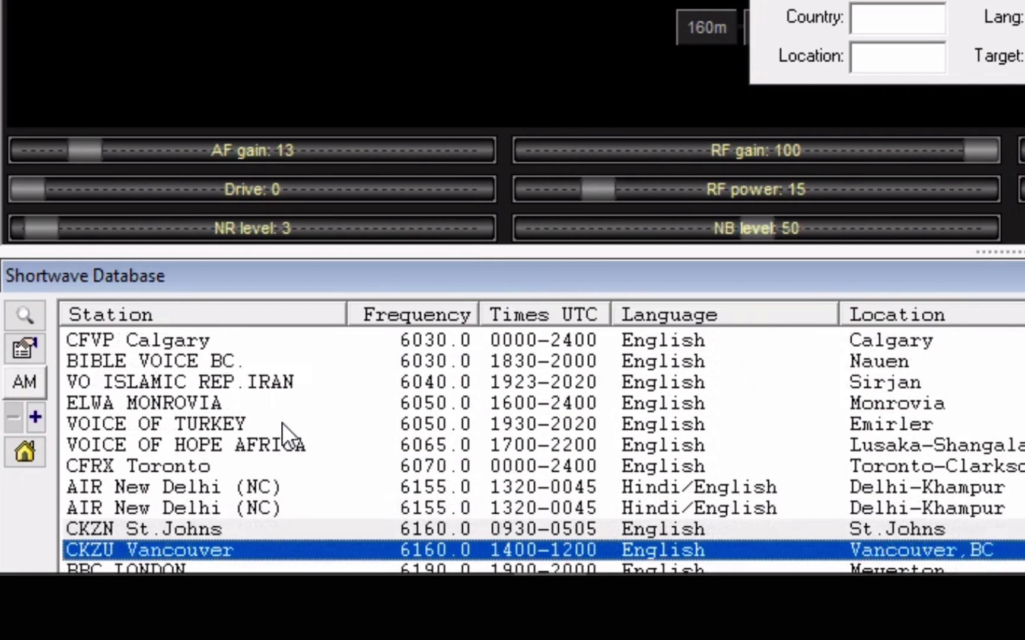
- Continue past WRMI Miami, WBCQ Monticello 7490 and Marconi 7700 to WMLK BETHEL at 9275.0
key(Down)
key(Down)
key(Down)
key(Down)
key(Down)
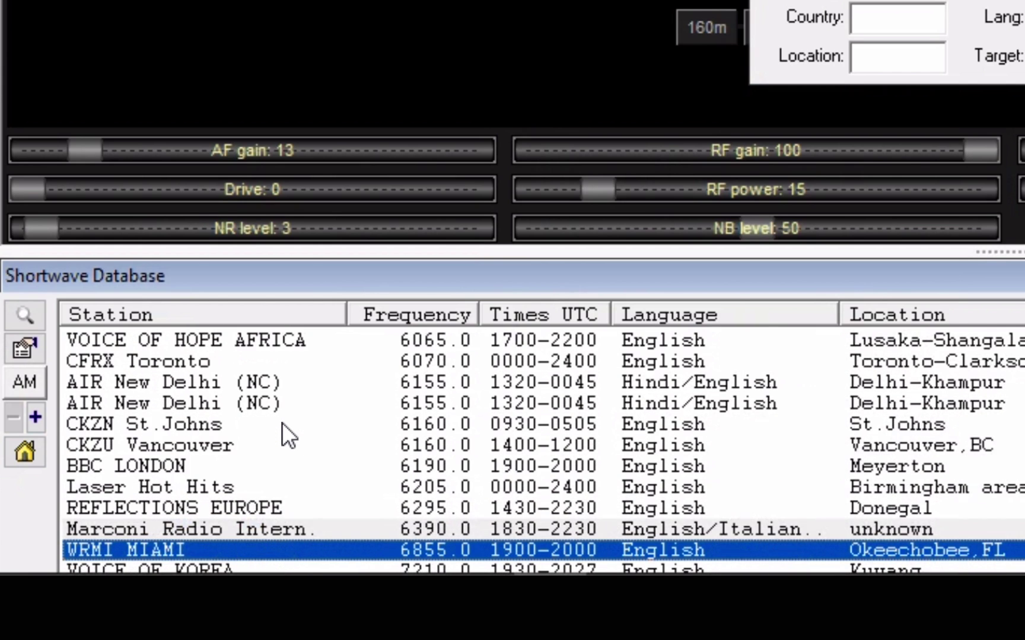
key(Down)
key(Down)
key(Down)
key(Down)
key(Down)
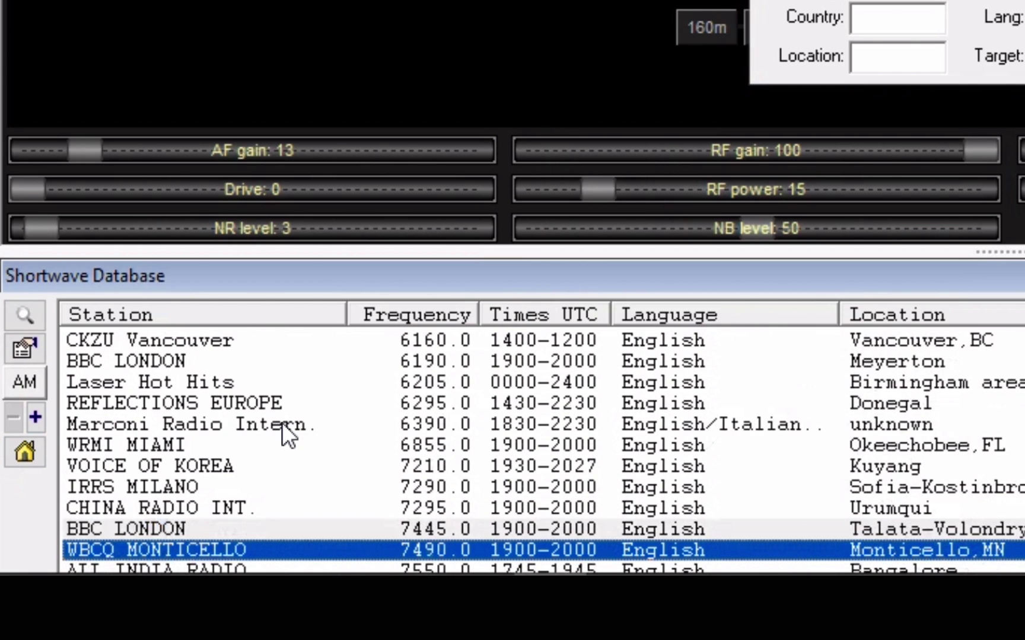
key(Down)
key(Down)
key(Down)
key(Down)
key(Up)
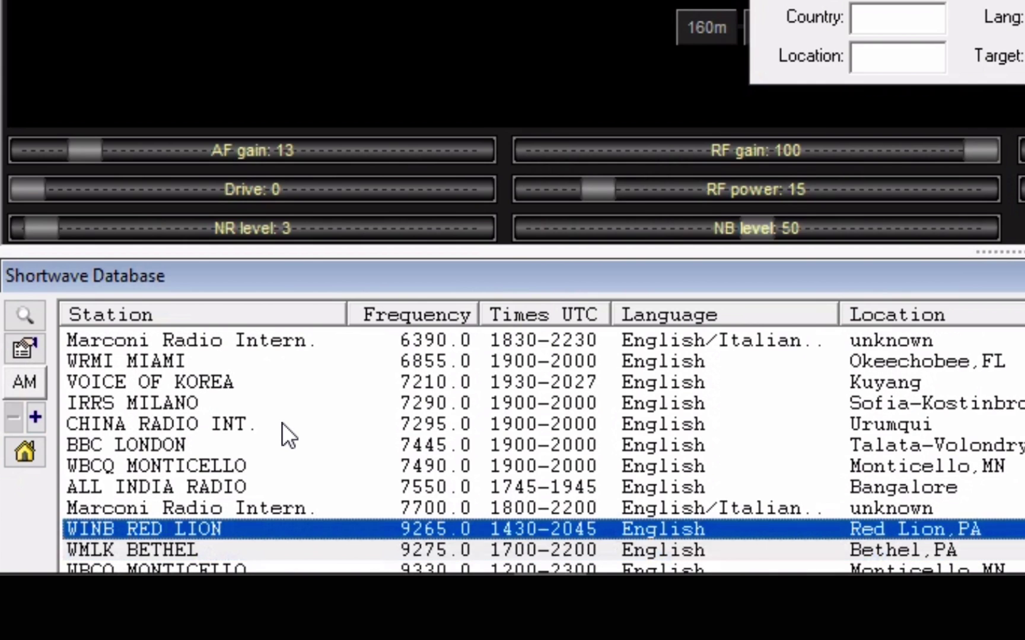
key(Up)
key(Down)
key(Down)
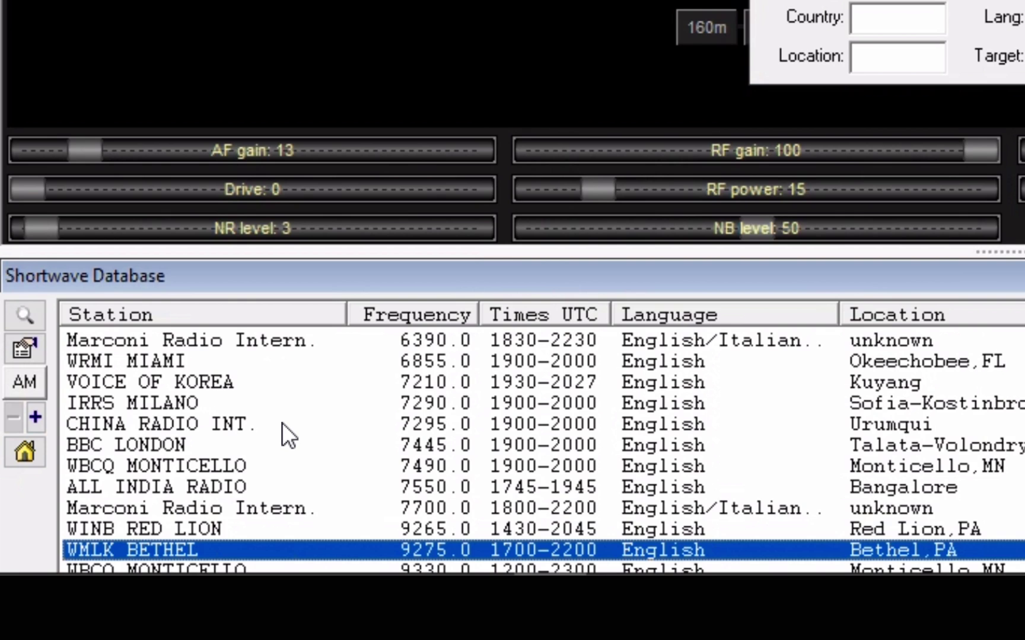
scroll(281, 422, down, 2)
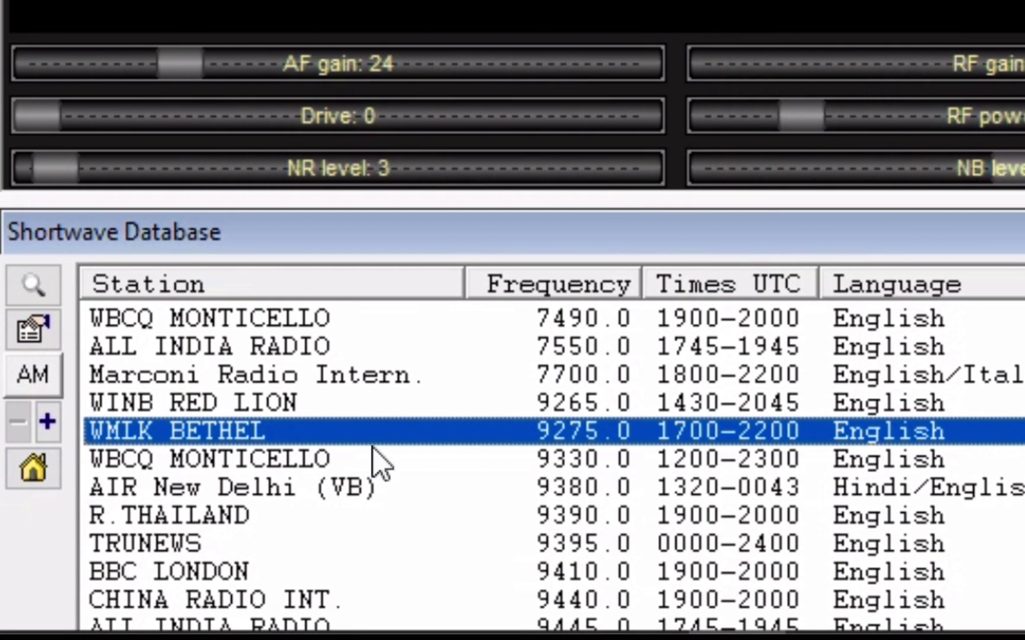
- Select WBCQ MONTICELLO 9330.0, then AIR New Delhi 9380.0, R.THAILAND and TRUNEWS
click(447, 448)
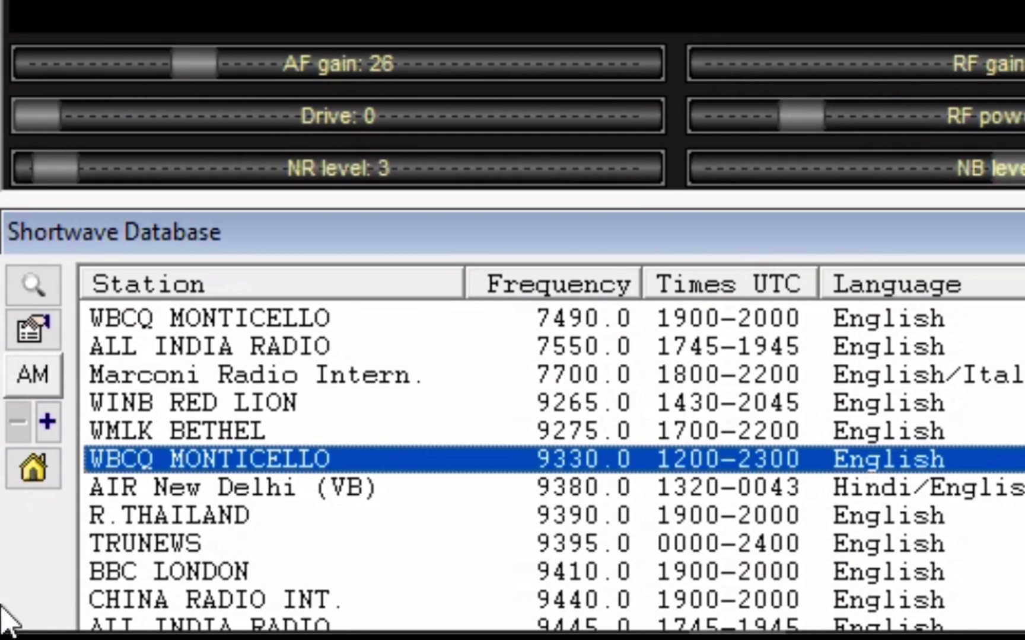
click(358, 499)
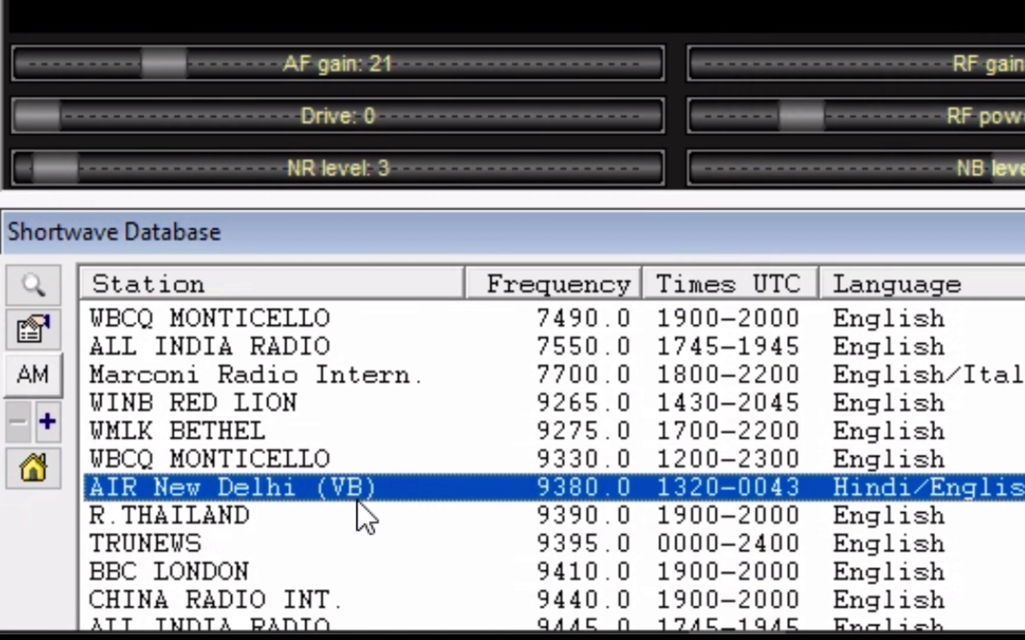
key(Down)
key(Down)
key(Up)
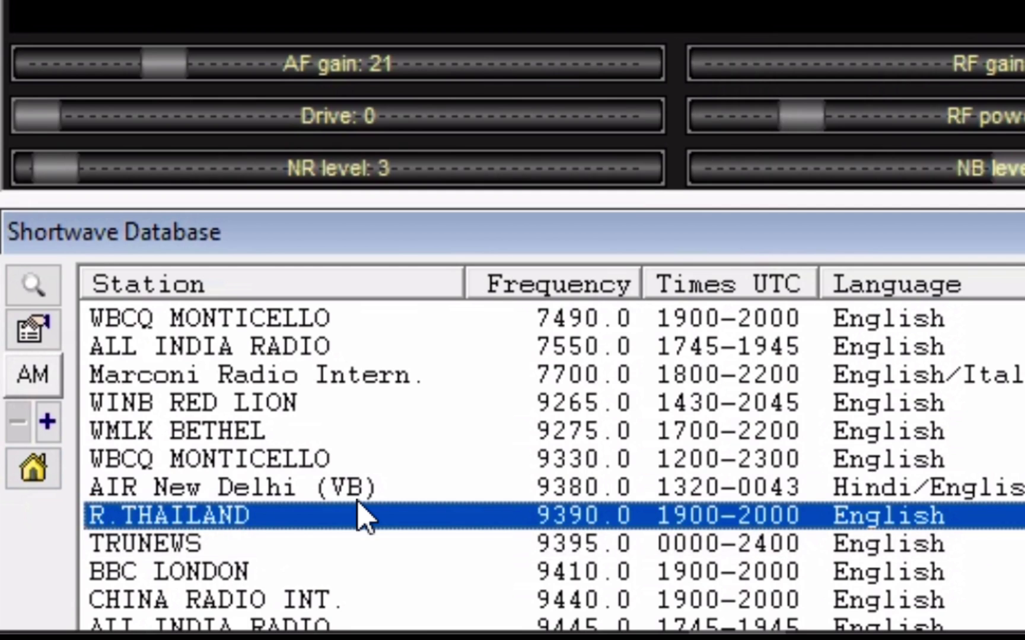
key(Down)
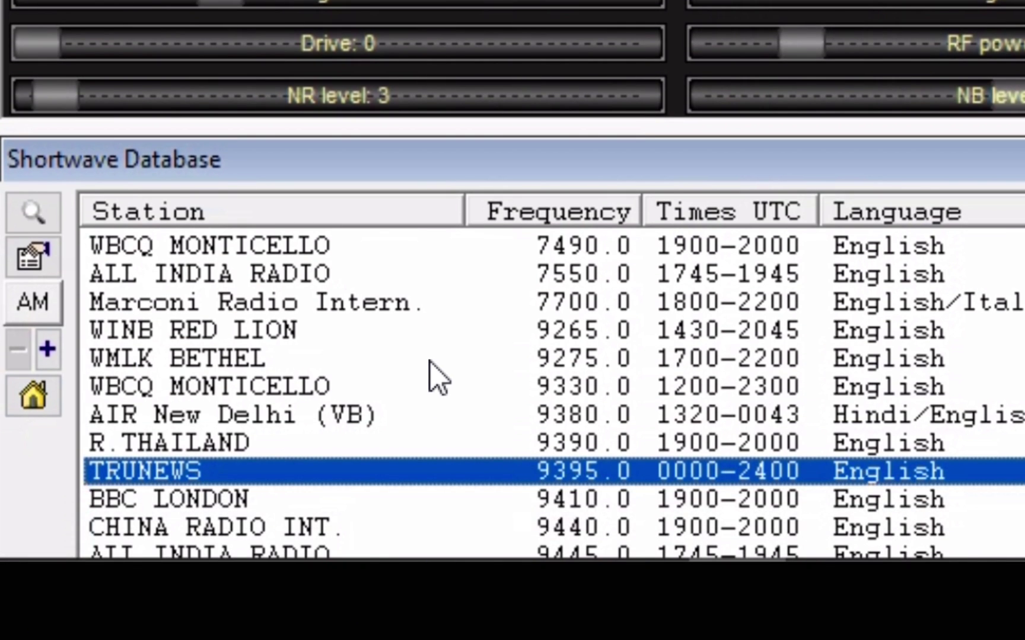
scroll(430, 362, down, 1)
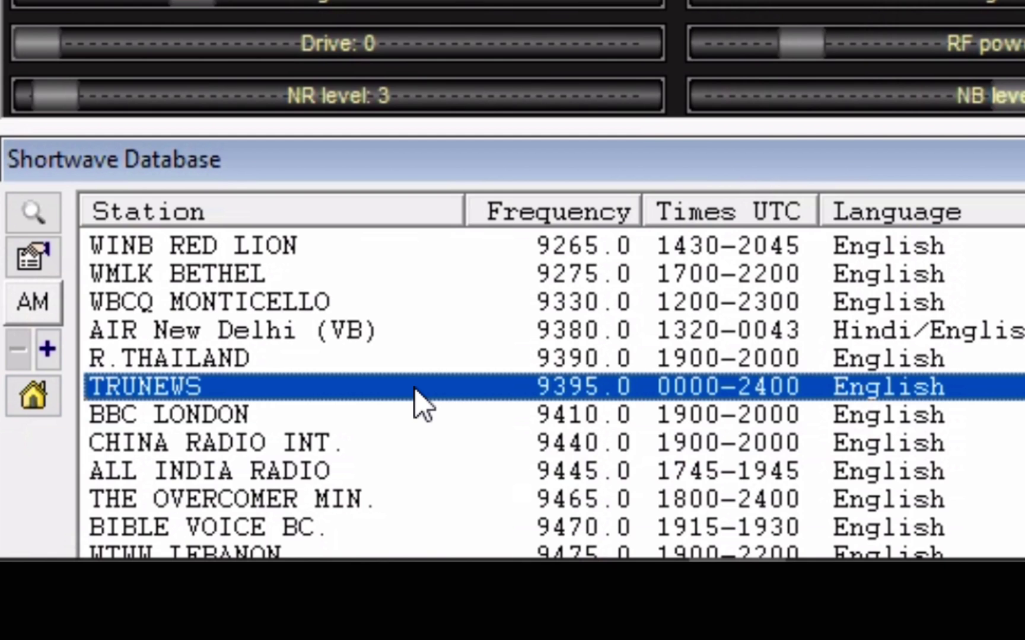
- Step through R.JAPAN, VOICE OF NIGERIA and BIBLE VOICE BC. 9715.0, settling on BBC LONDON 9915.0
key(Down)
key(Down)
key(Down)
key(Down)
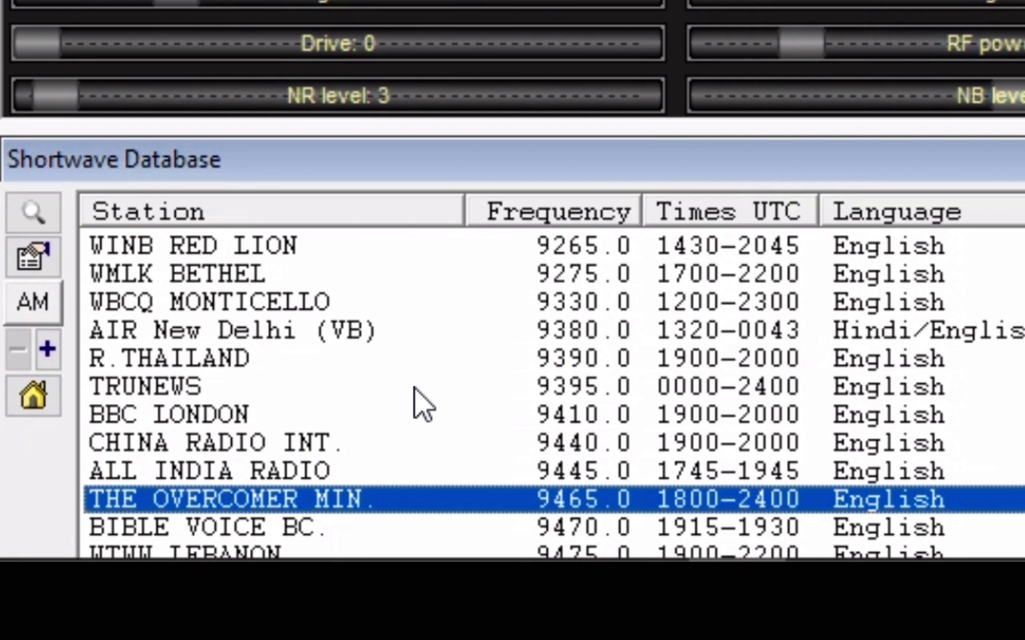
key(Down)
key(Down)
key(Down)
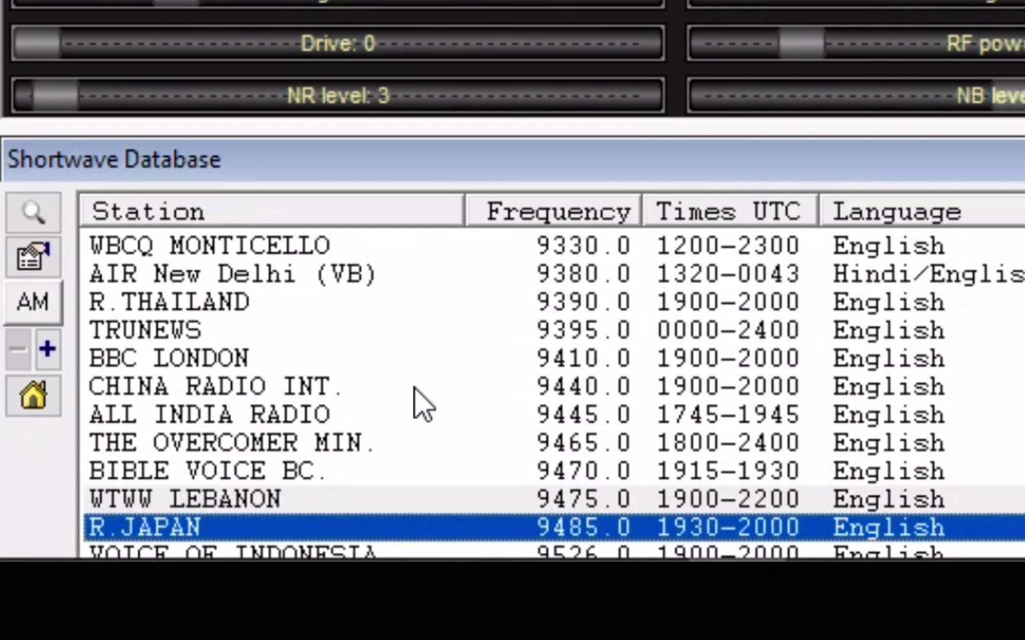
key(Down)
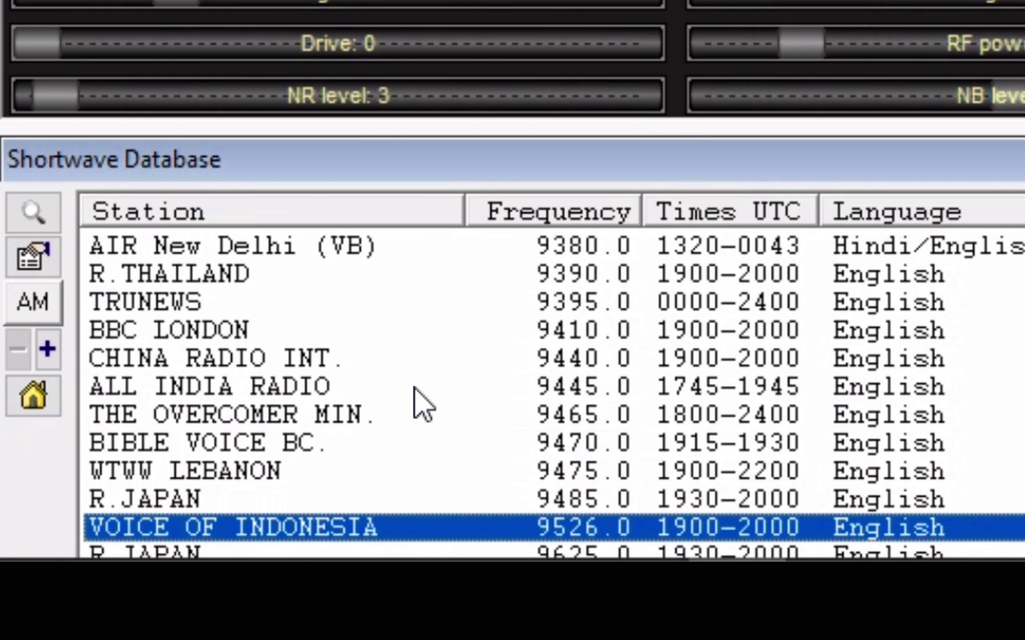
key(Down)
key(Down)
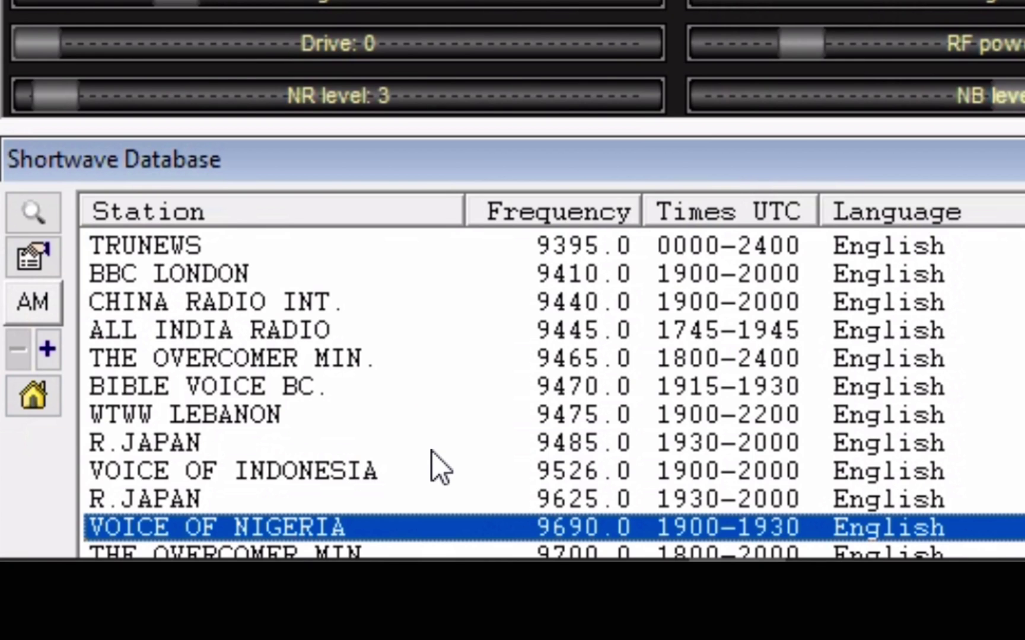
scroll(431, 449, down, 1)
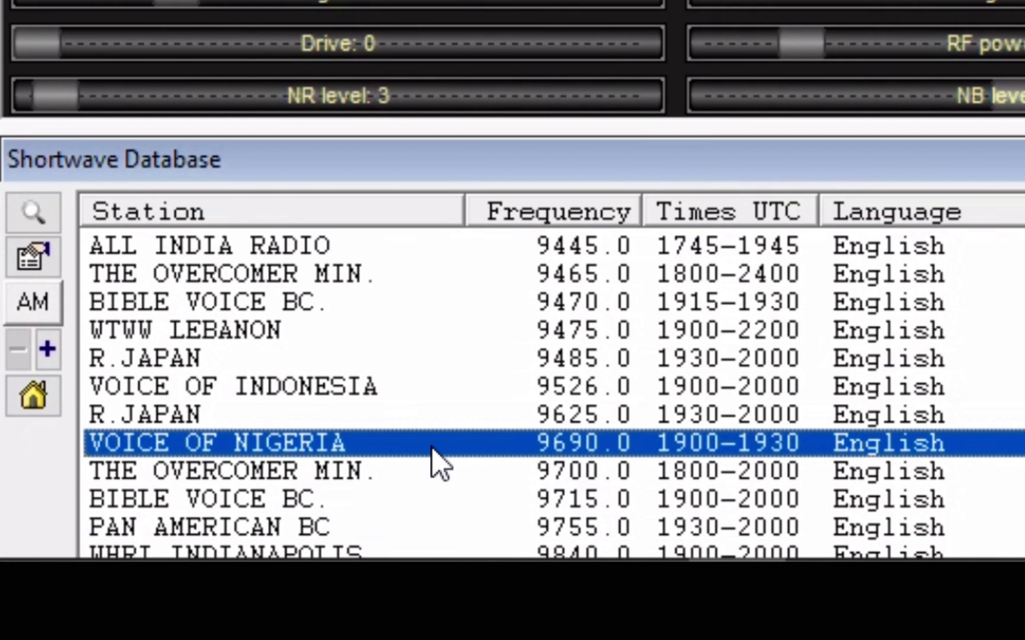
key(Down)
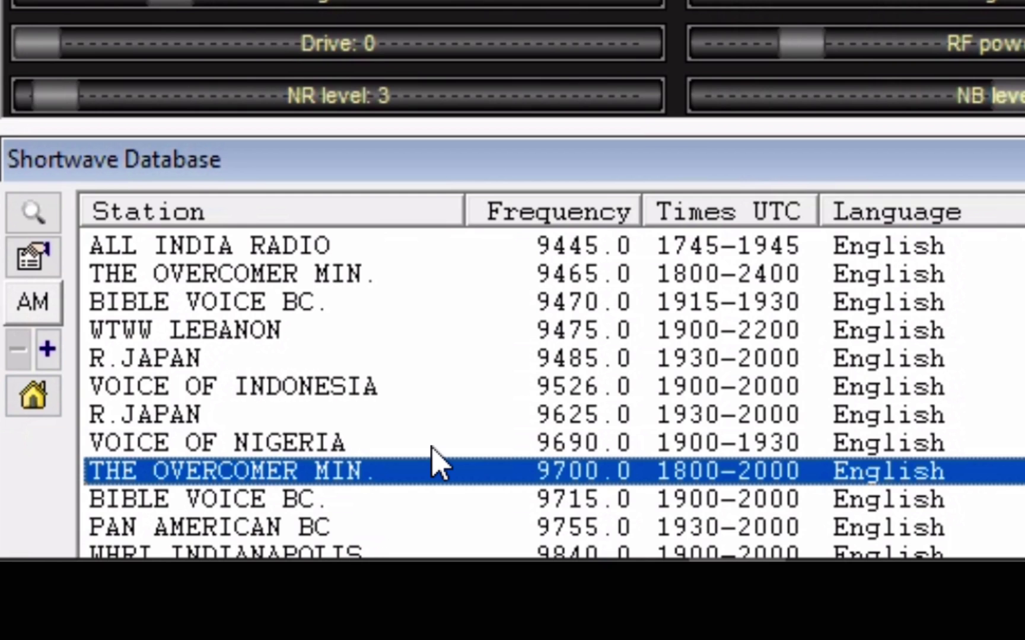
key(Down)
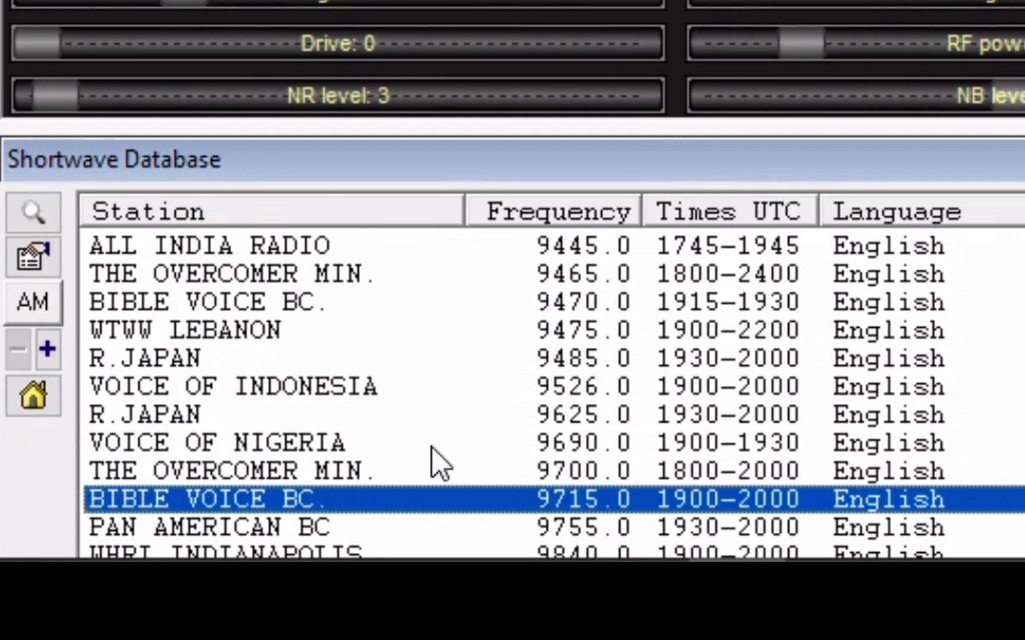
key(Down)
key(Down)
key(Down)
key(Down)
key(Down)
key(Down)
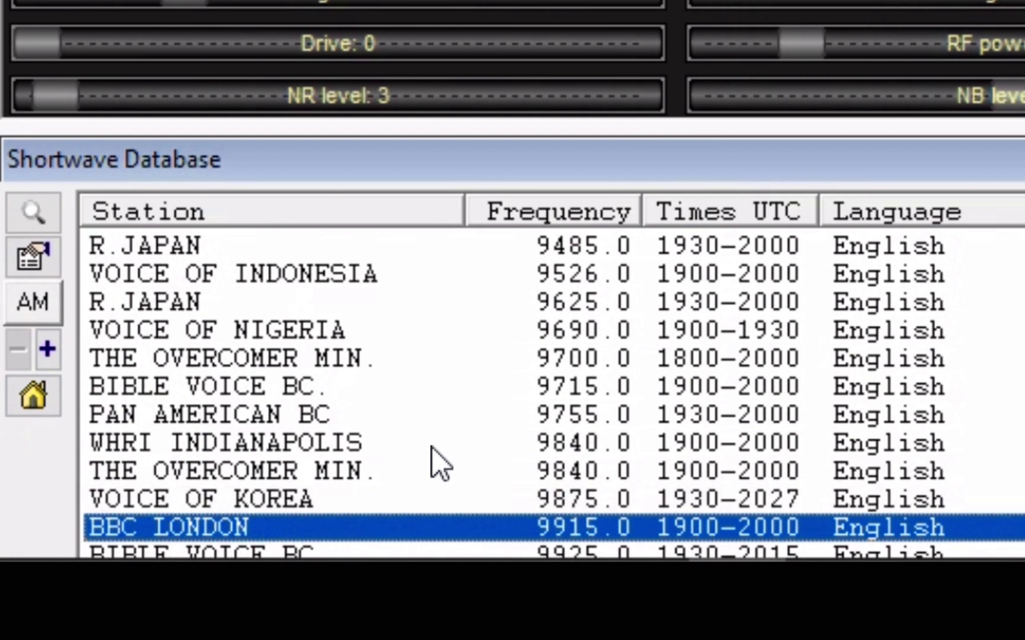
key(Up)
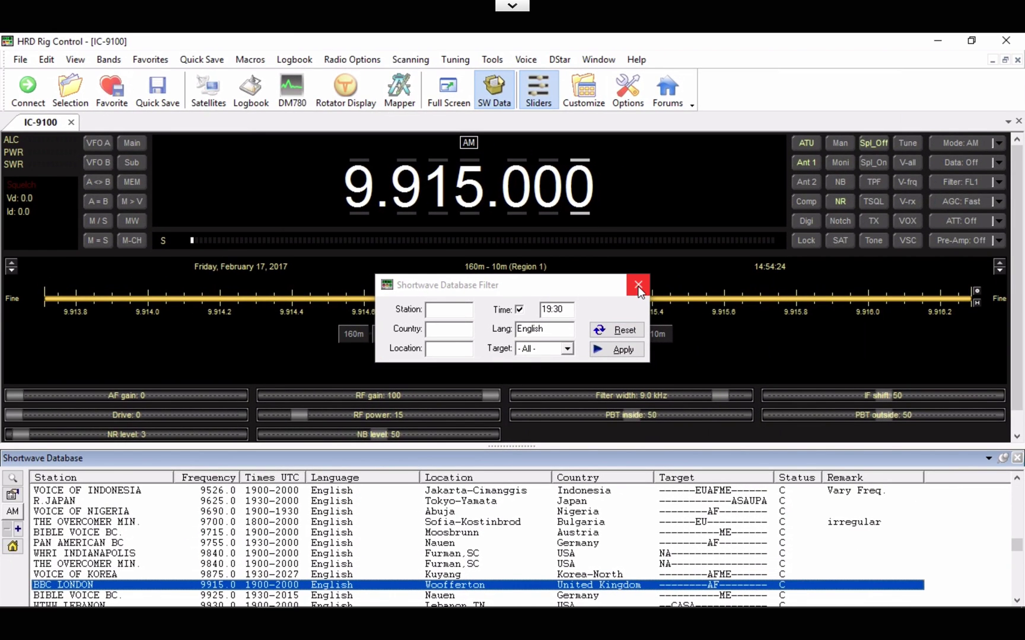
- Reset the Shortwave Database filter to clear the Time and Lang settings, then apply it
click(638, 287)
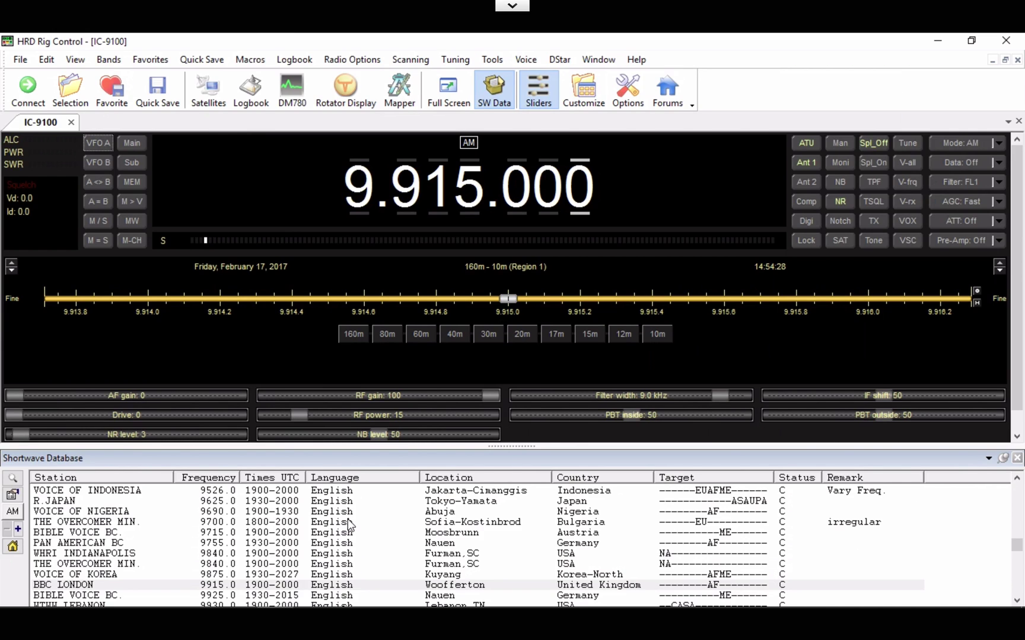
click(13, 479)
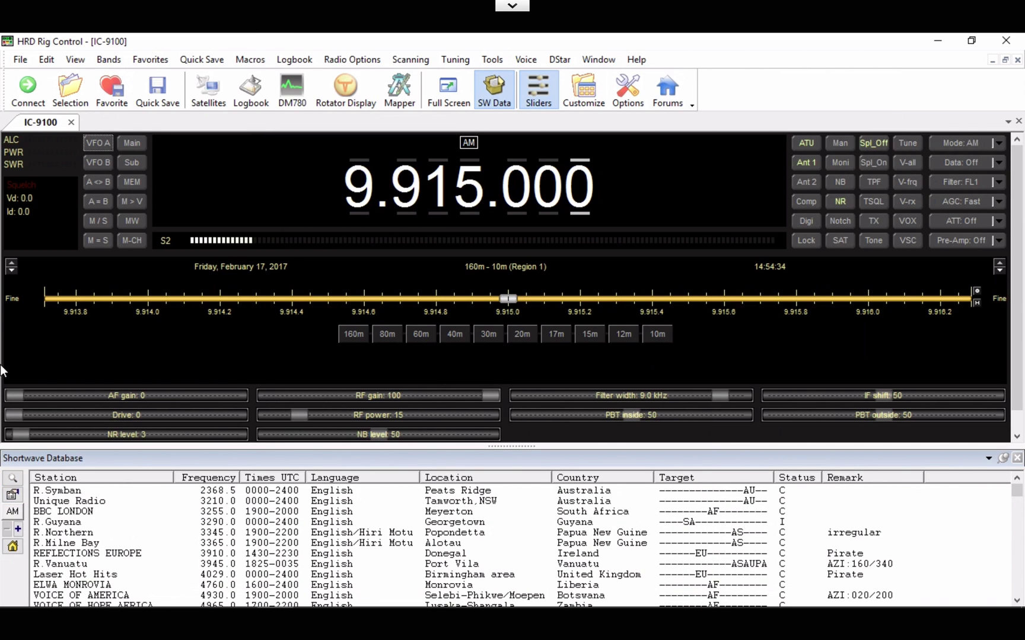
click(15, 479)
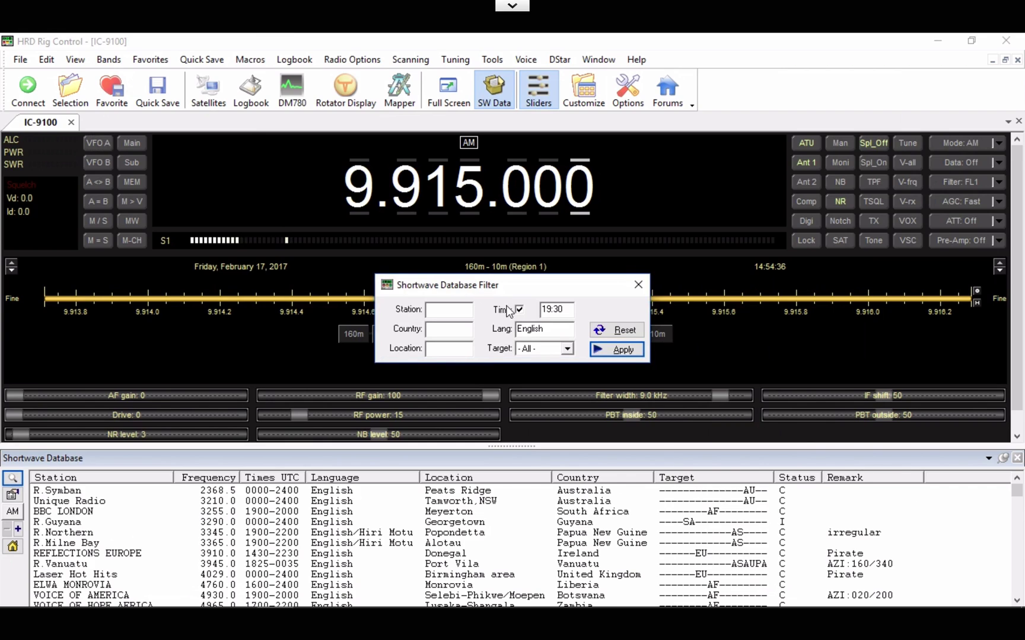
click(621, 331)
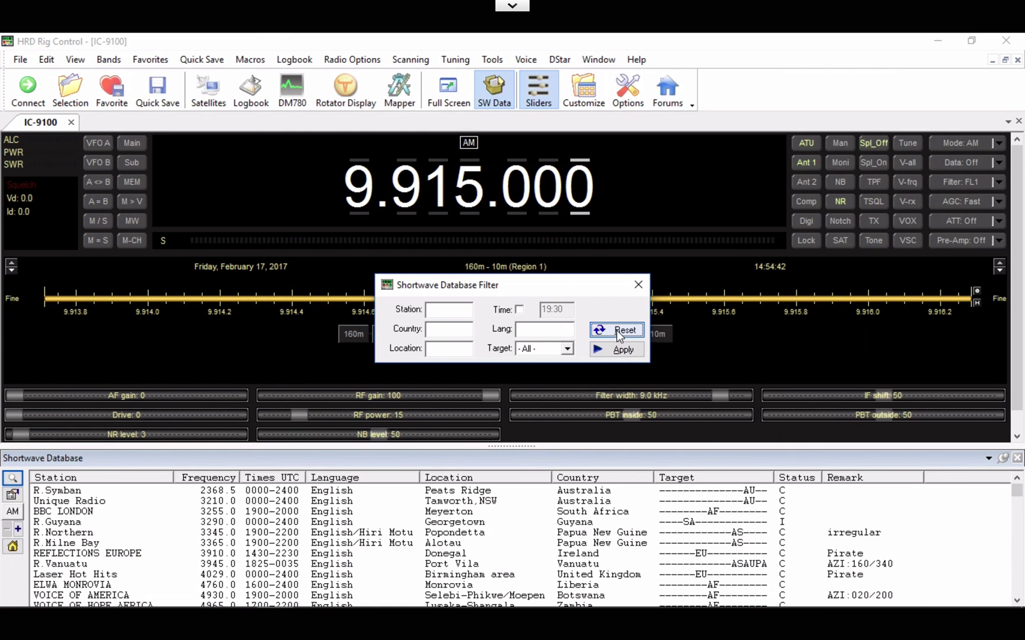
click(613, 351)
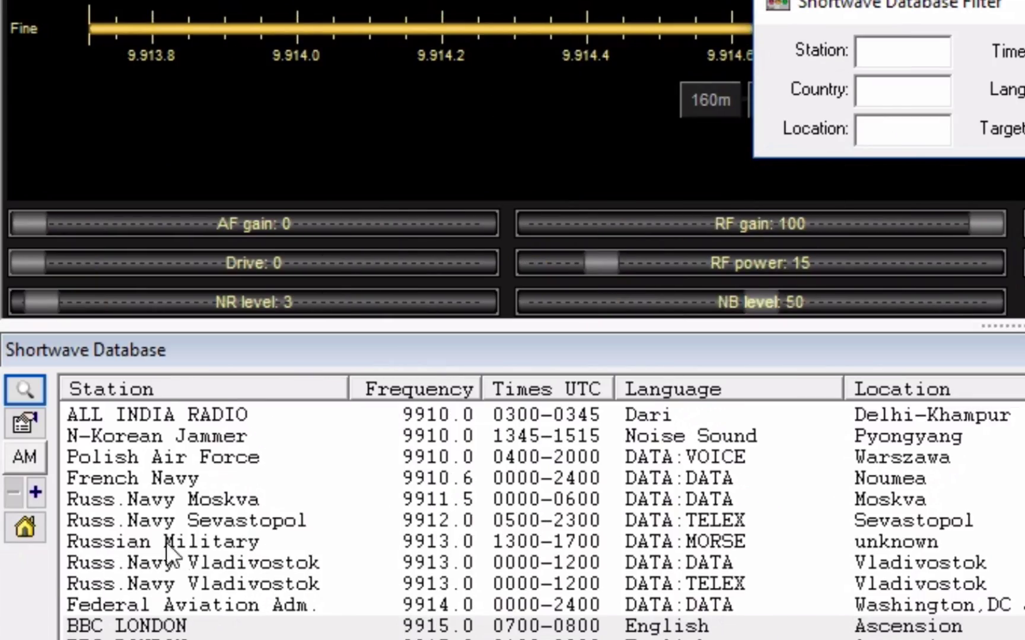
- Bring the full station list back to the top, starting at 2000.0 kHz
scroll(89, 555, up, 5)
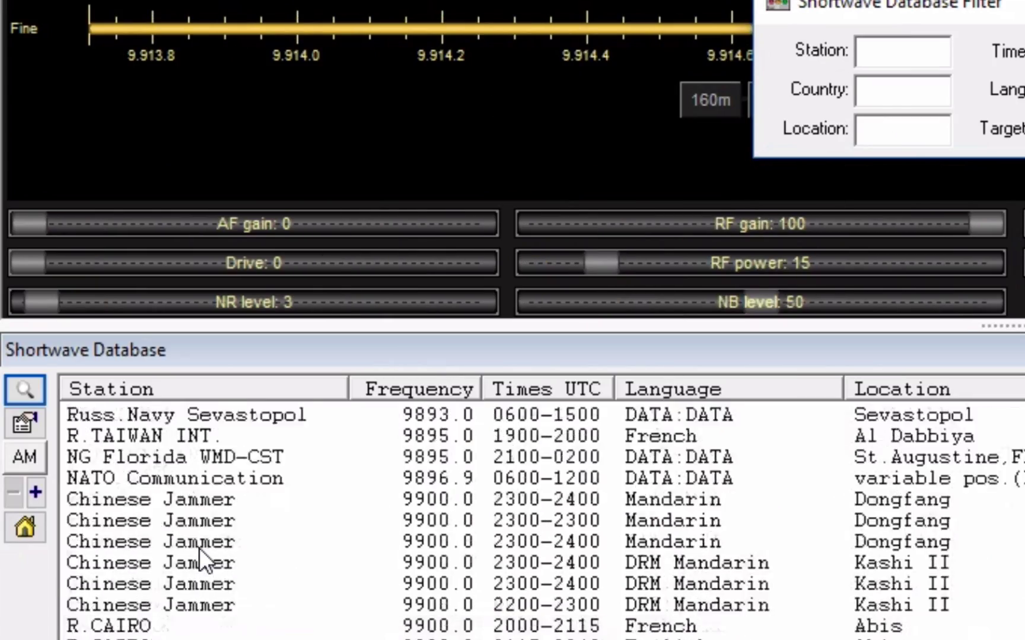
scroll(199, 547, up, 15)
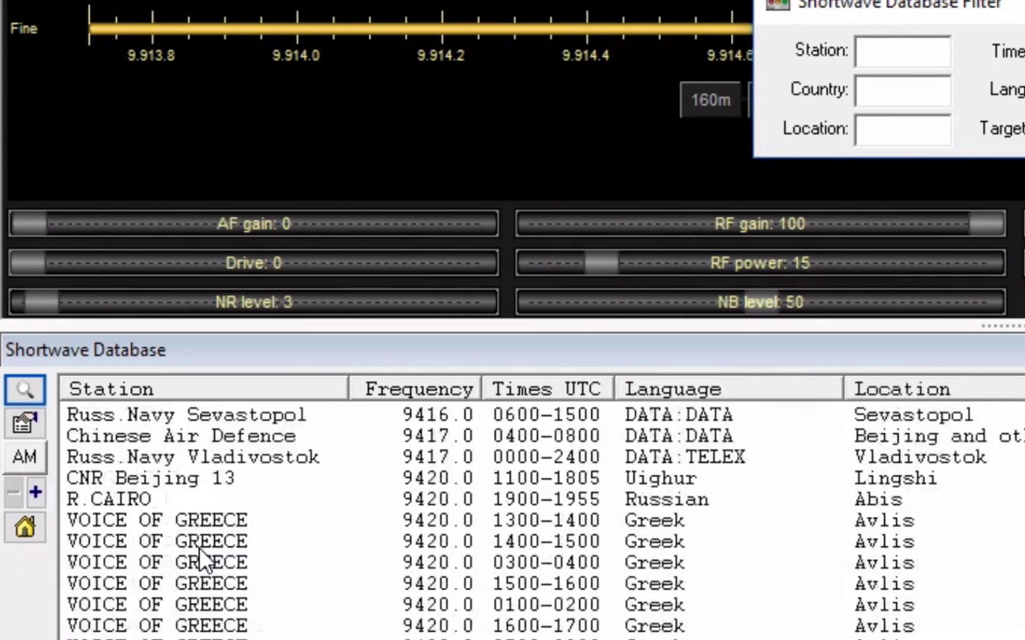
scroll(199, 547, up, 10)
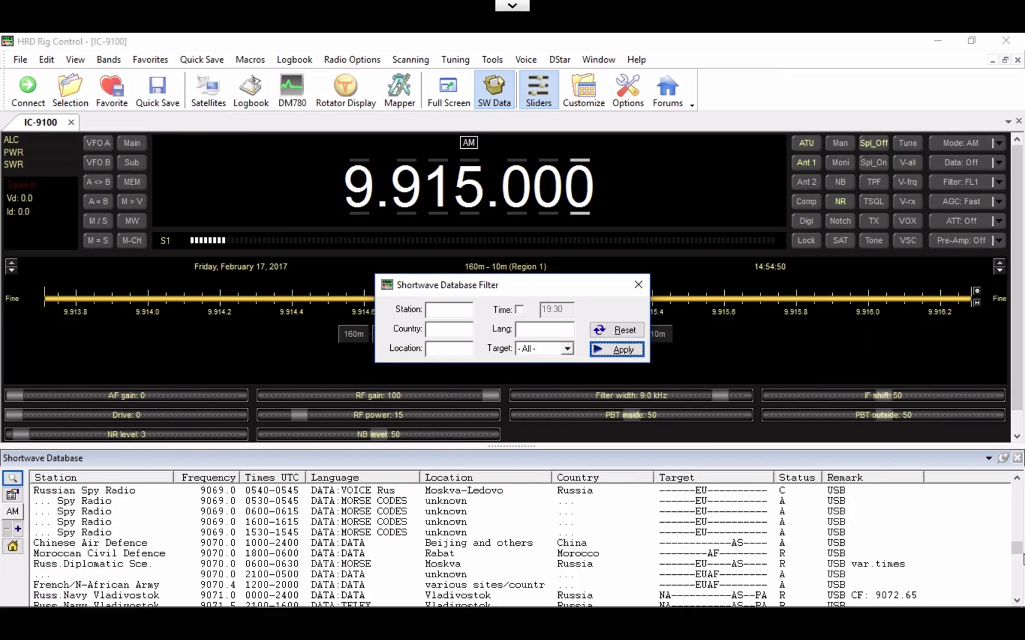
drag(1018, 550, 1019, 471)
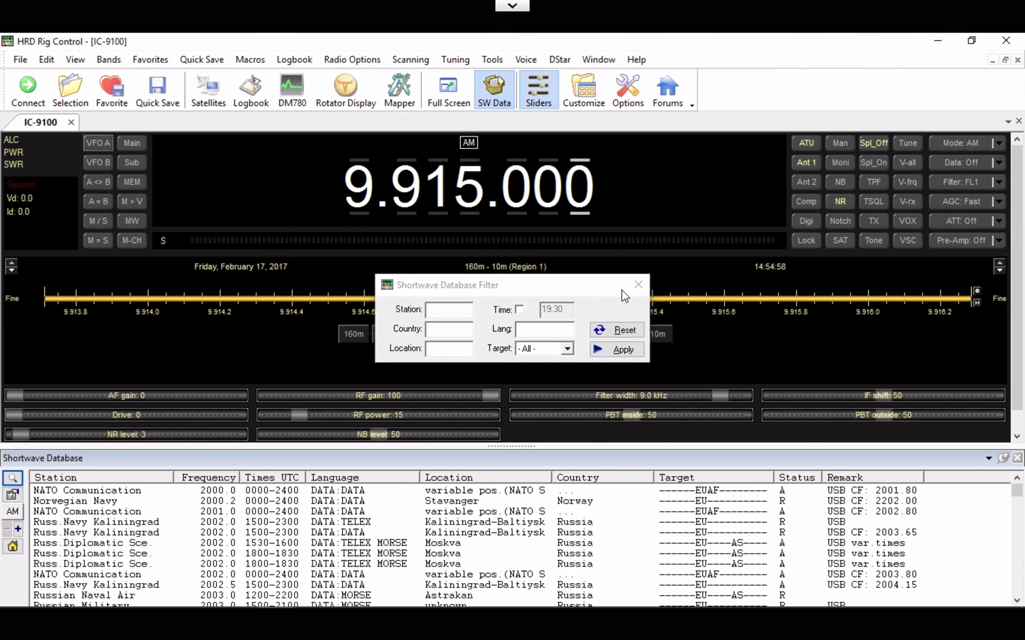
- Close the filter dialog, hide the SW Data panel and switch to the Mac desktop with Finder
click(639, 285)
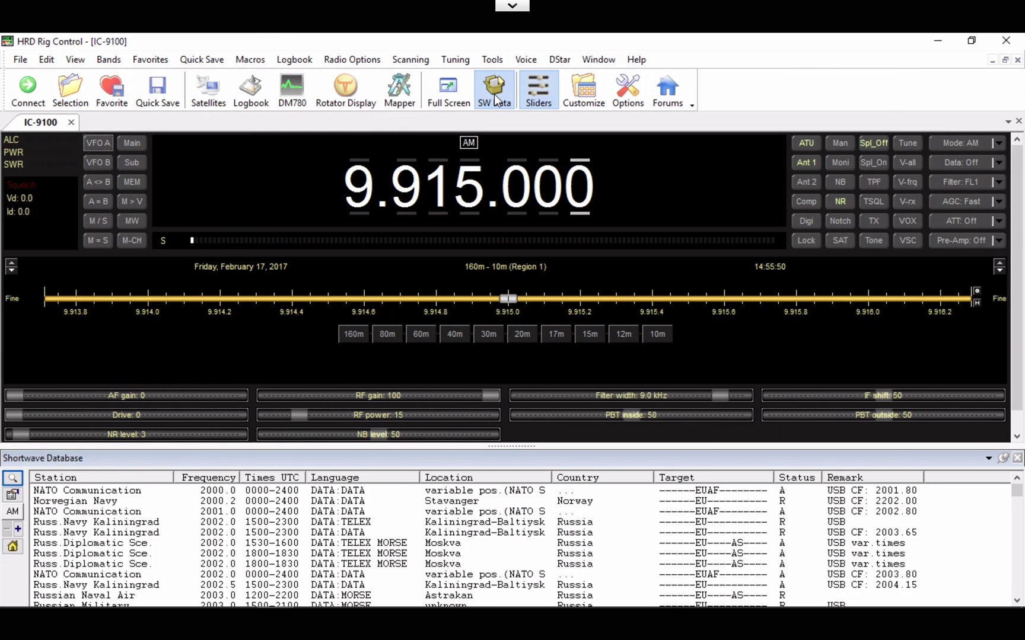
click(494, 94)
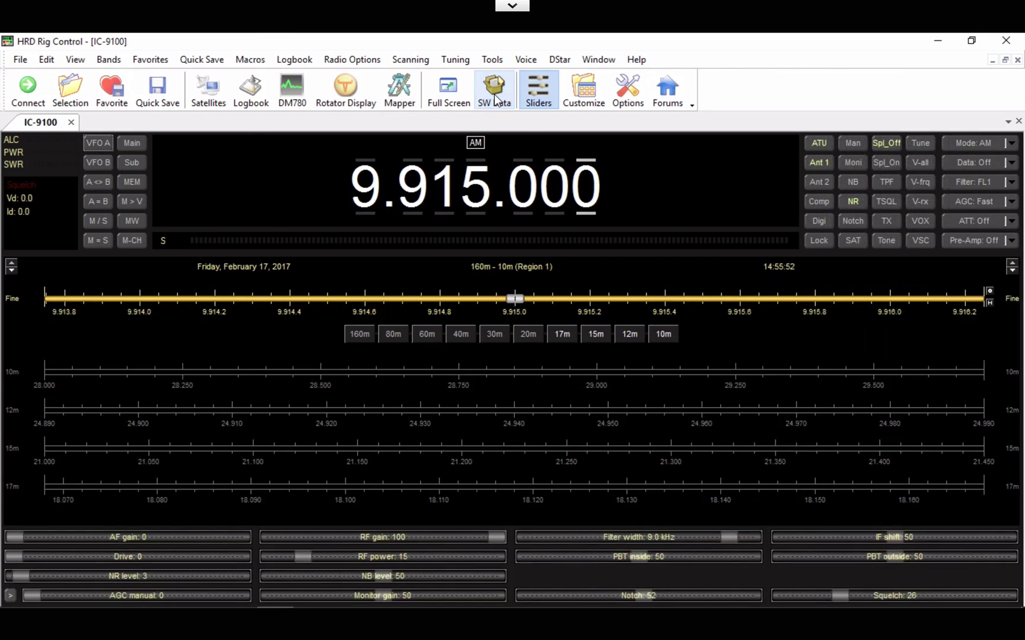
key(ctrl+Left)
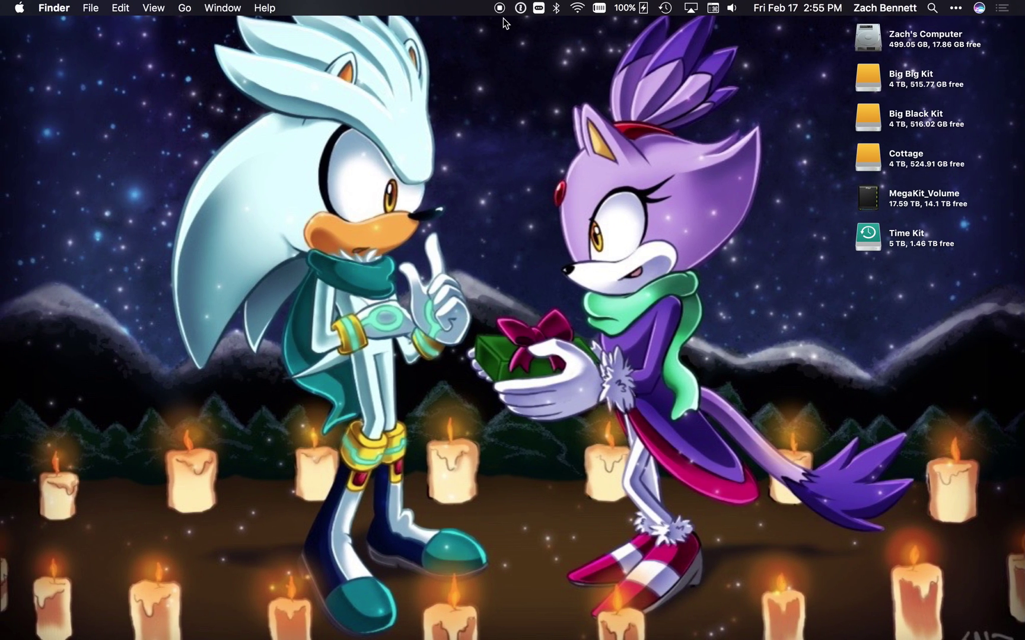